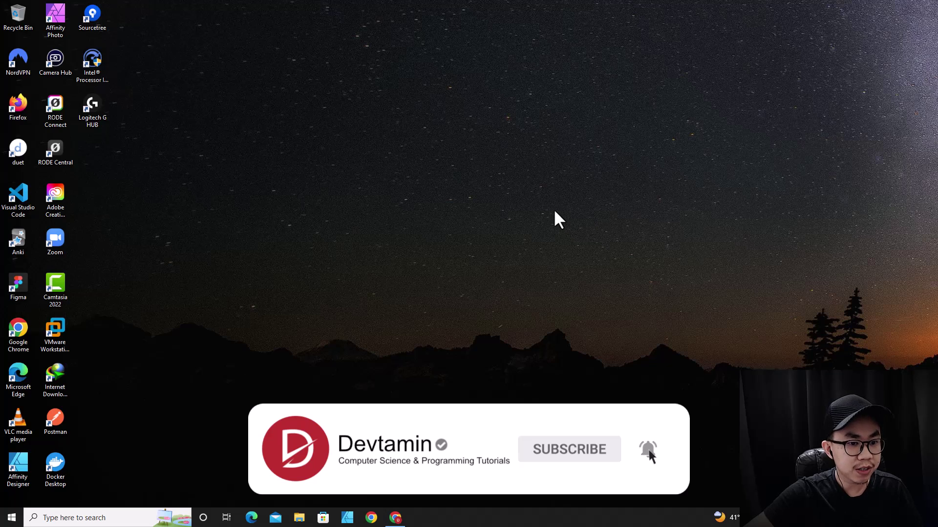
# Step: Download the Node.js 18.12.1 LTS Windows installer from nodejs.org in maximized Chrome, then minimize Chrome
pyautogui.doubleClick(17, 330)
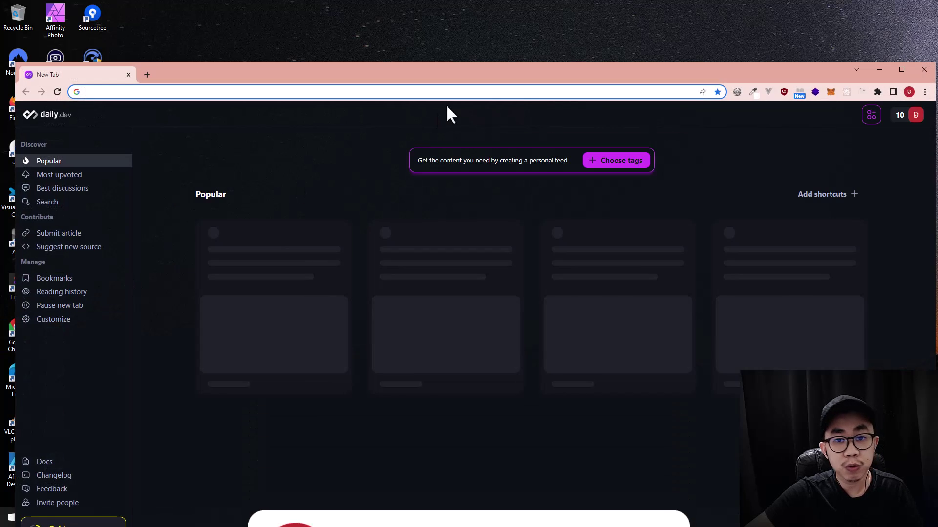
pyautogui.doubleClick(518, 76)
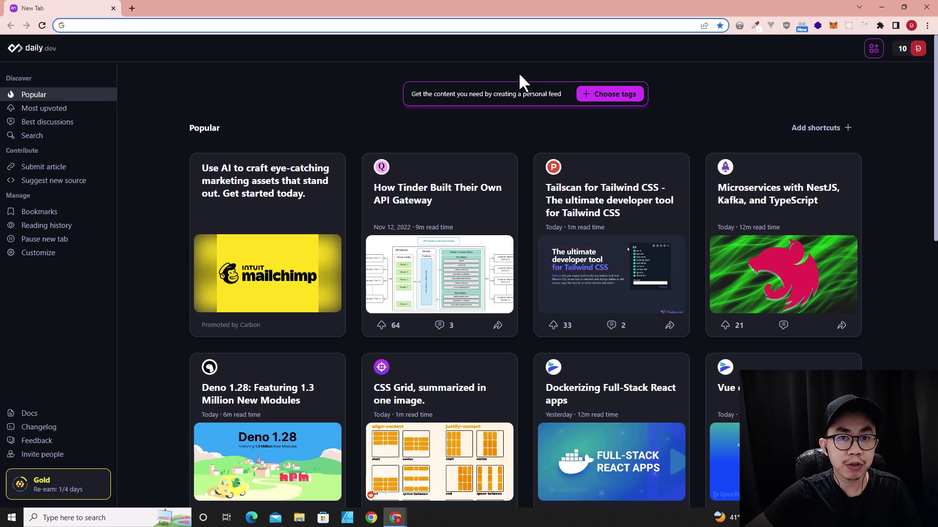
pyautogui.write('nodej')
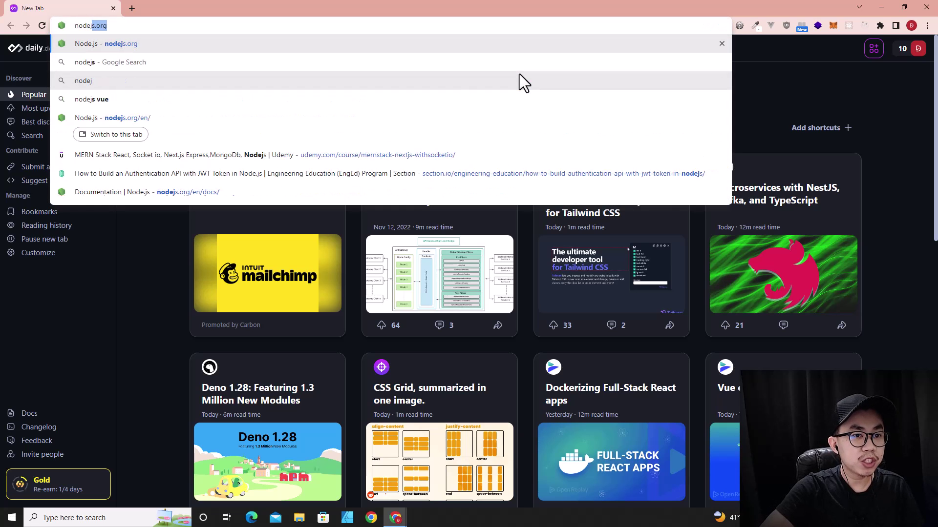
pyautogui.write('s.org')
pyautogui.press('Return')
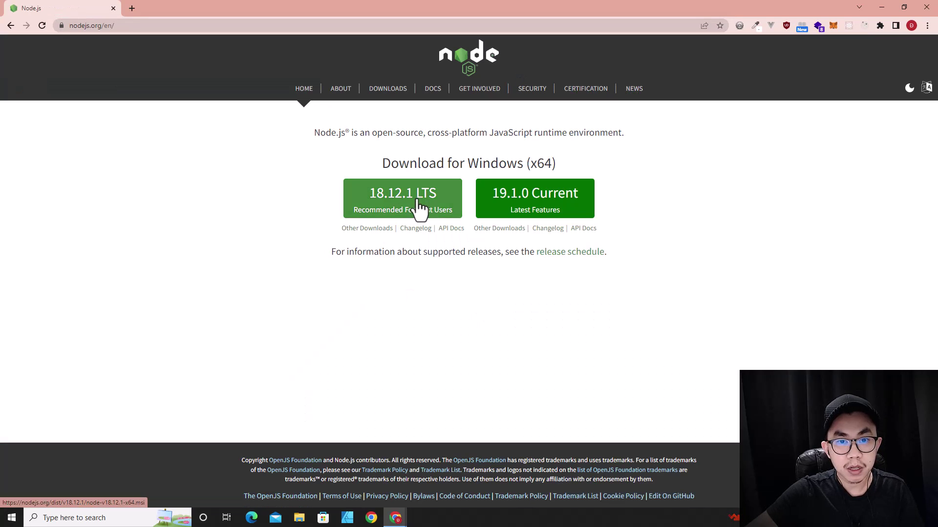
pyautogui.click(420, 209)
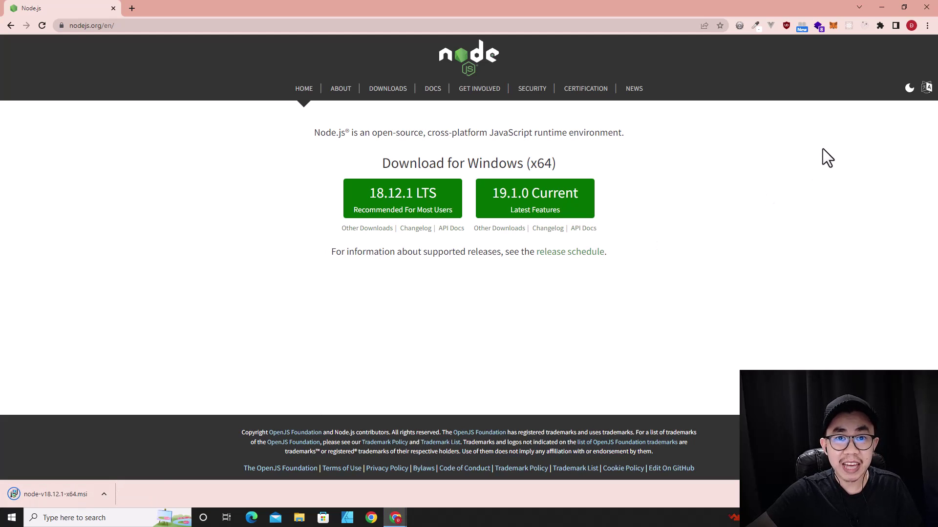
pyautogui.click(881, 7)
# Step: Add a new folder on the desktop and name it 'Vue Example Projects'
pyautogui.rightClick(185, 162)
pyautogui.moveTo(236, 265)
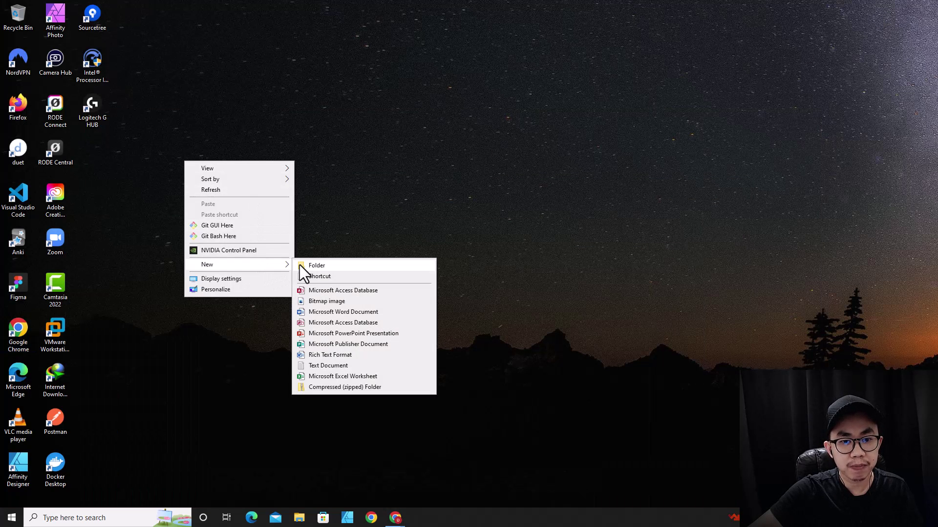
pyautogui.click(298, 266)
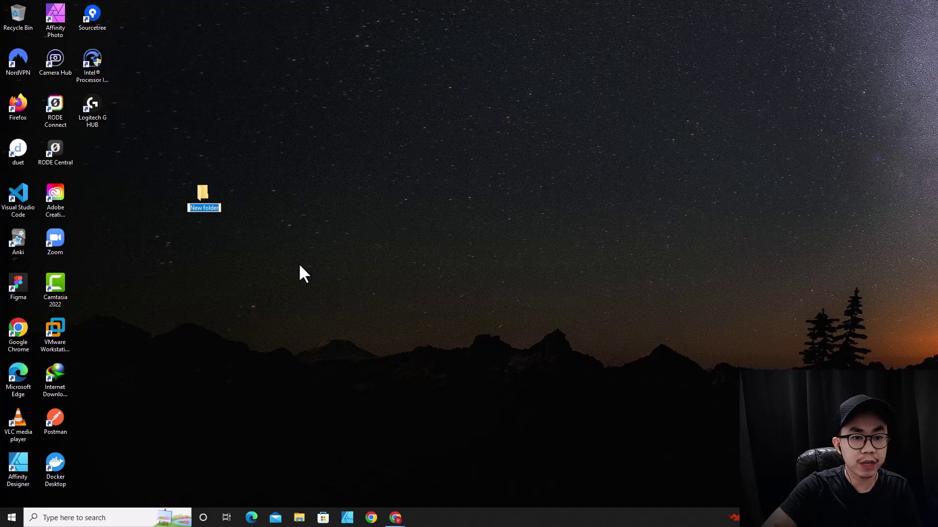
pyautogui.write('Vue')
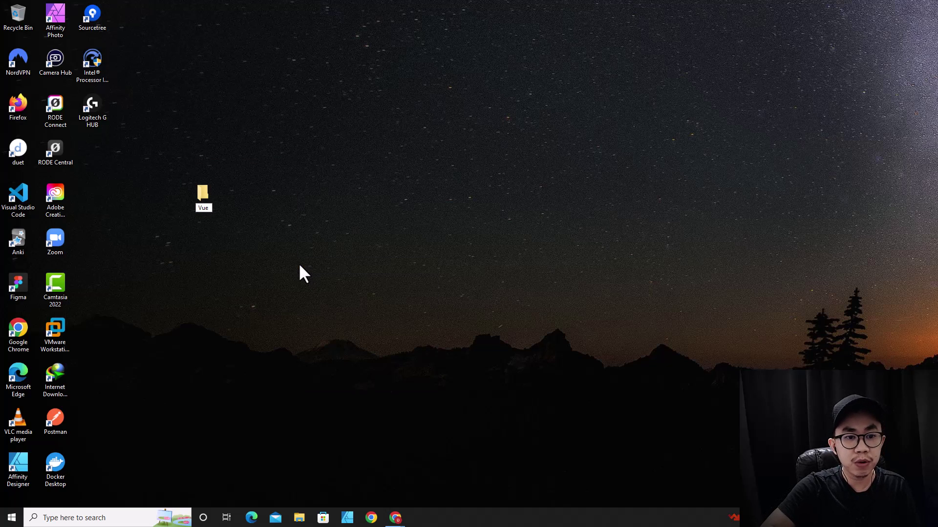
pyautogui.write(' Example Proj')
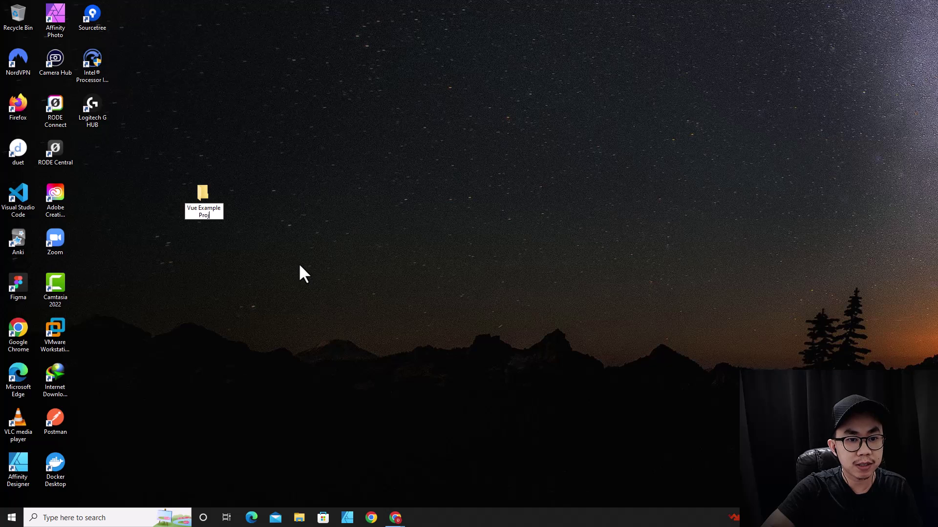
pyautogui.write('ects')
pyautogui.press('Return')
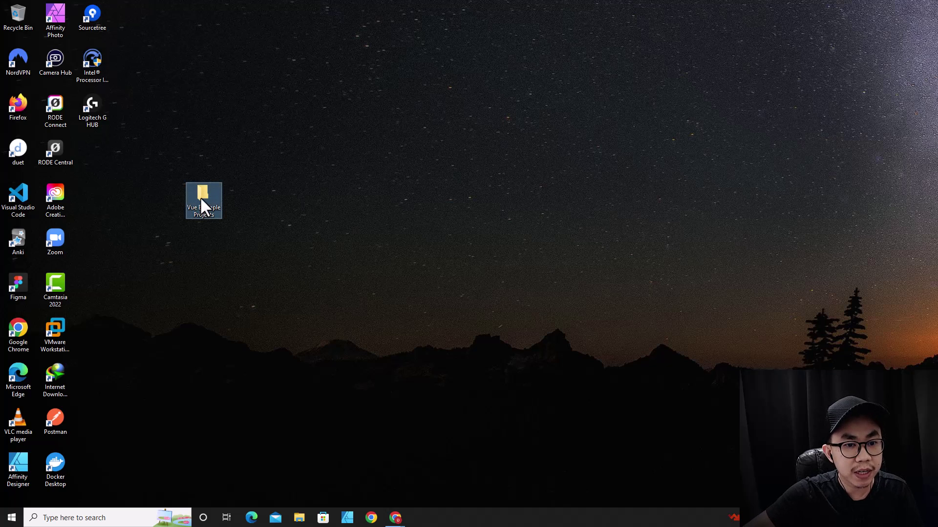
# Step: Open Vue Example Projects maximized and launch PowerShell there from the extended context menu
pyautogui.doubleClick(203, 207)
pyautogui.doubleClick(640, 58)
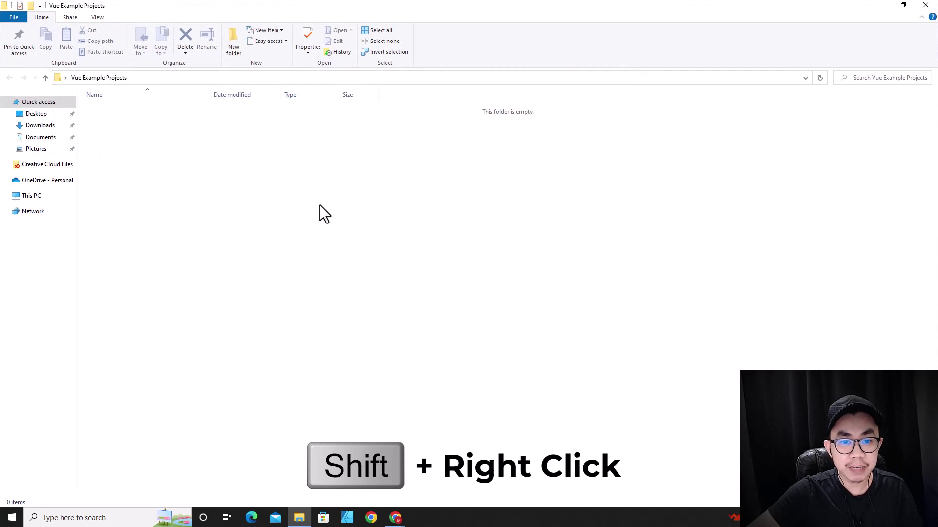
pyautogui.keyDown('shift'); pyautogui.rightClick(320, 205); pyautogui.keyUp('shift')
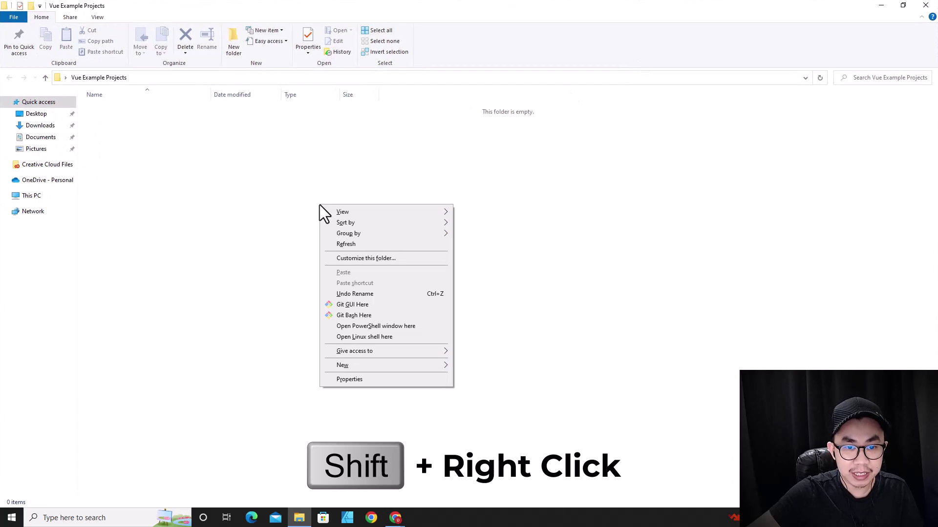
pyautogui.click(375, 329)
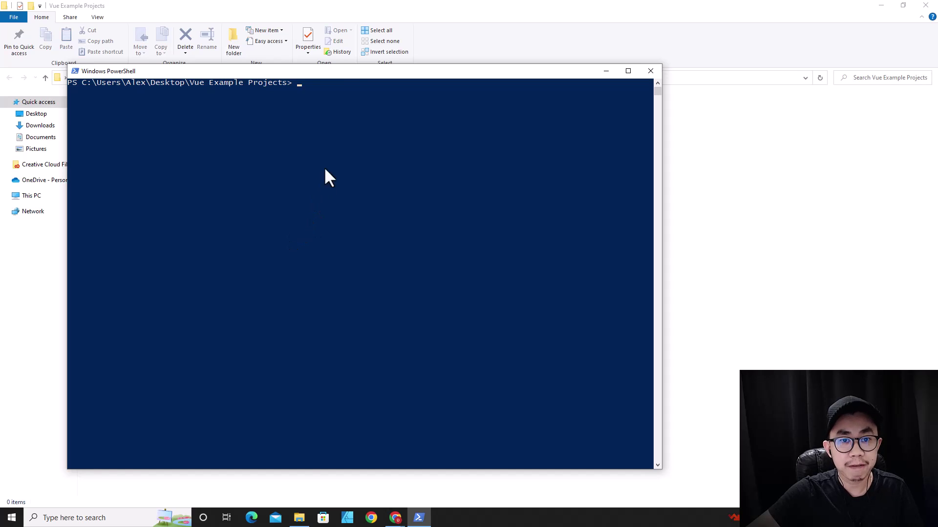
# Step: Search 'vue js' in a new tab, open the vuejs.org Quick Start, and highlight 'npm init vue@latest'
pyautogui.click(395, 518)
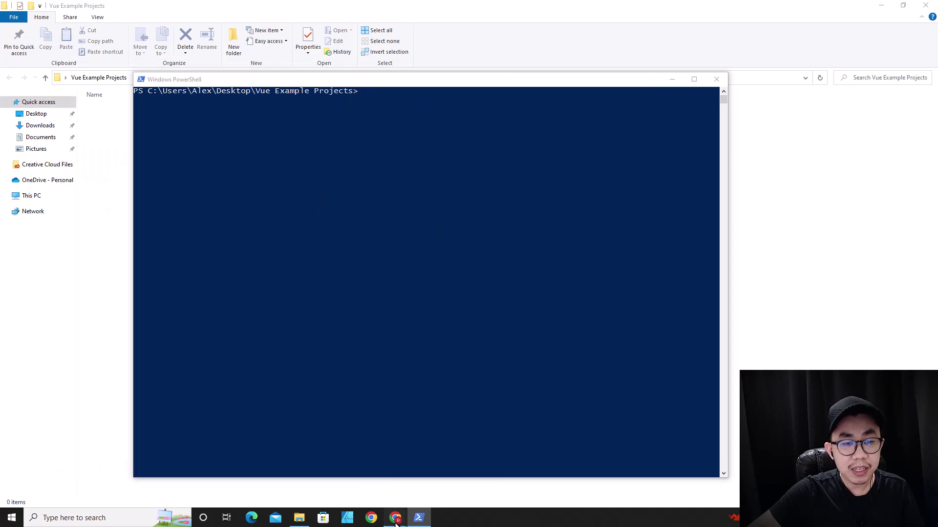
pyautogui.click(449, 499)
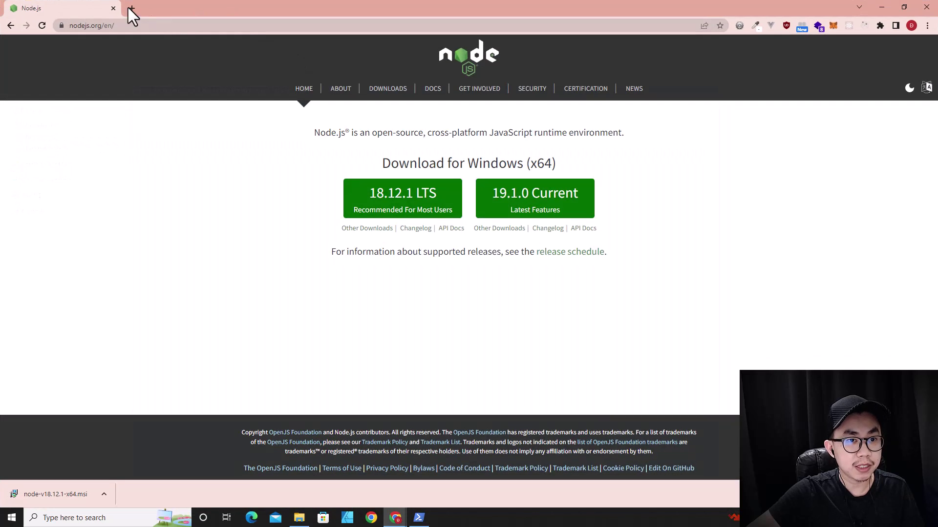
pyautogui.hotkey('ctrl', 't')
pyautogui.write('vue j')
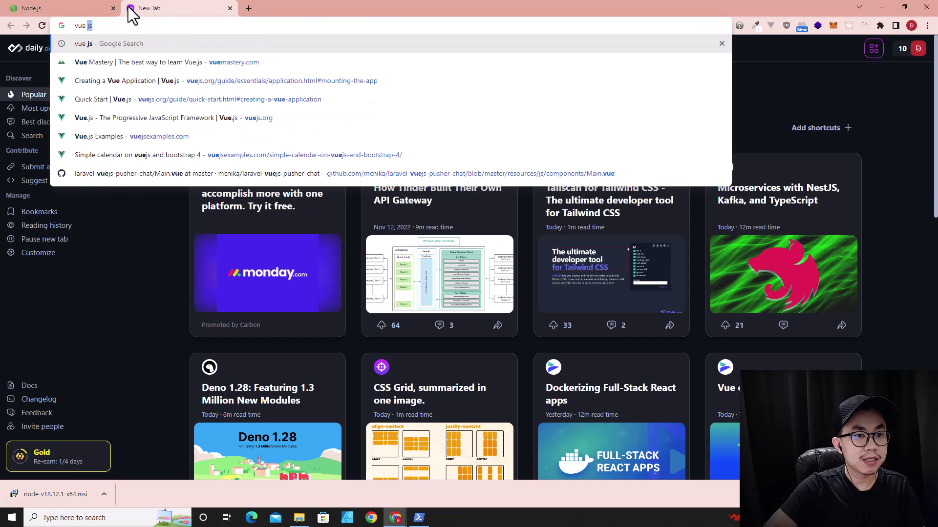
pyautogui.write('s')
pyautogui.press('Return')
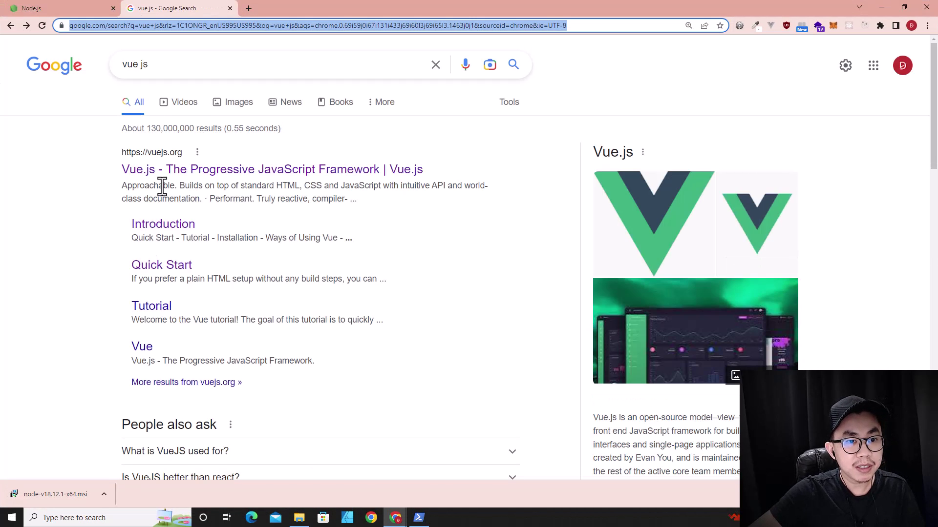
pyautogui.click(165, 171)
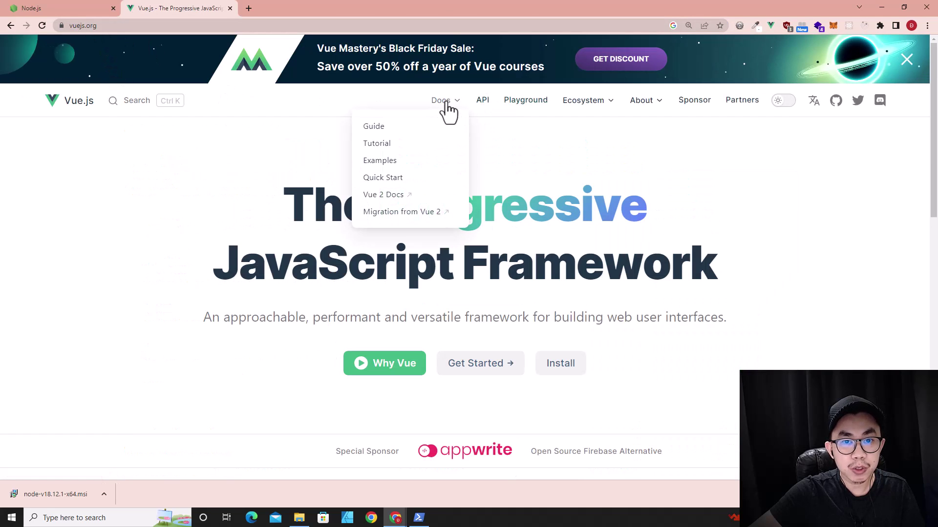
pyautogui.click(384, 180)
pyautogui.scroll(-2, 264, 260)
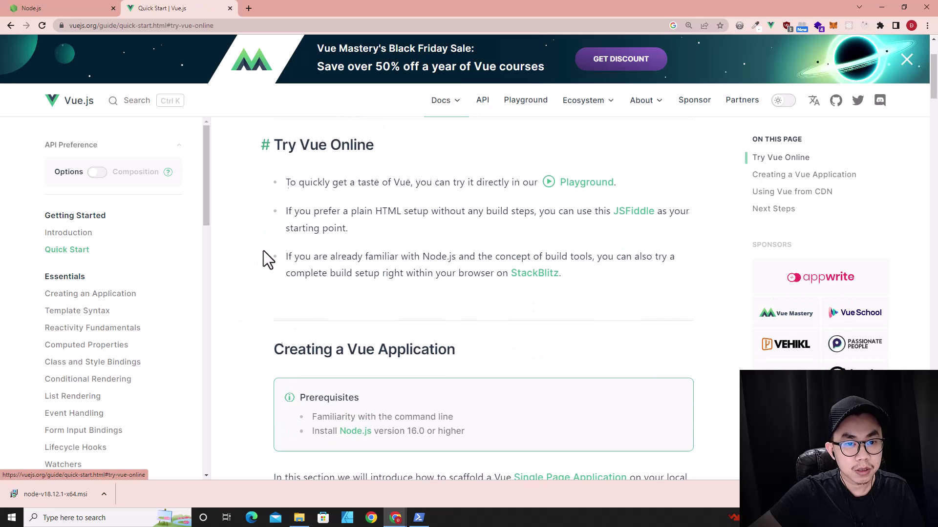
pyautogui.scroll(-2, 252, 248)
pyautogui.scroll(-3, 251, 248)
pyautogui.scroll(1, 255, 245)
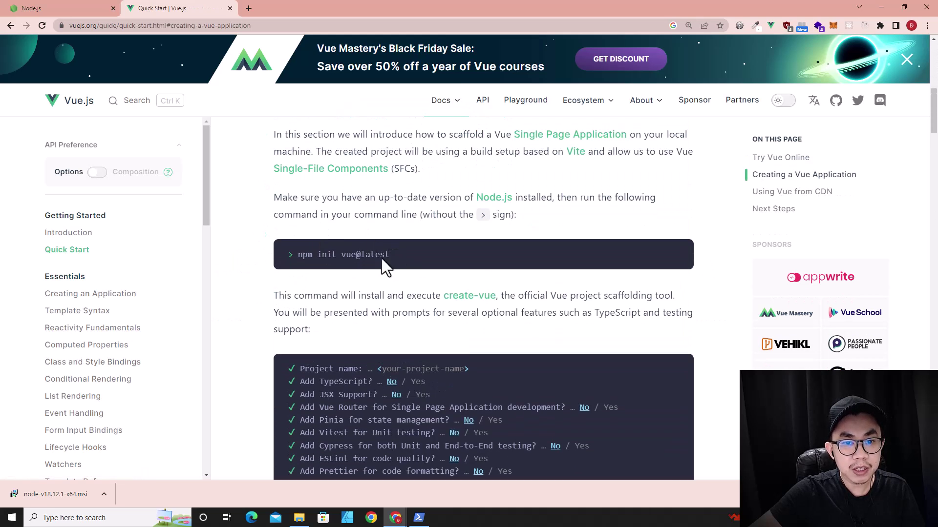
pyautogui.moveTo(390, 259); pyautogui.dragTo(311, 261)
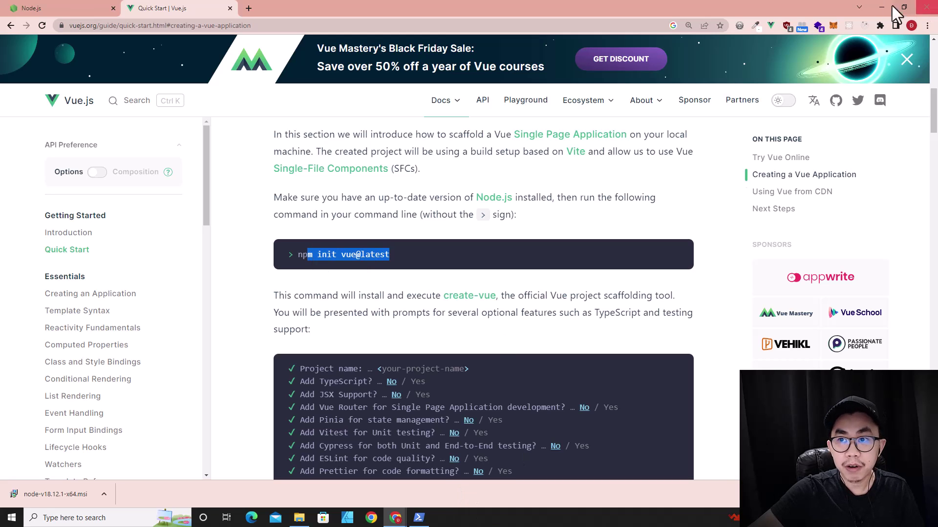
# Step: Reposition the PowerShell window and run 'npm init vue@latest' in Vue Example Projects
pyautogui.click(418, 518)
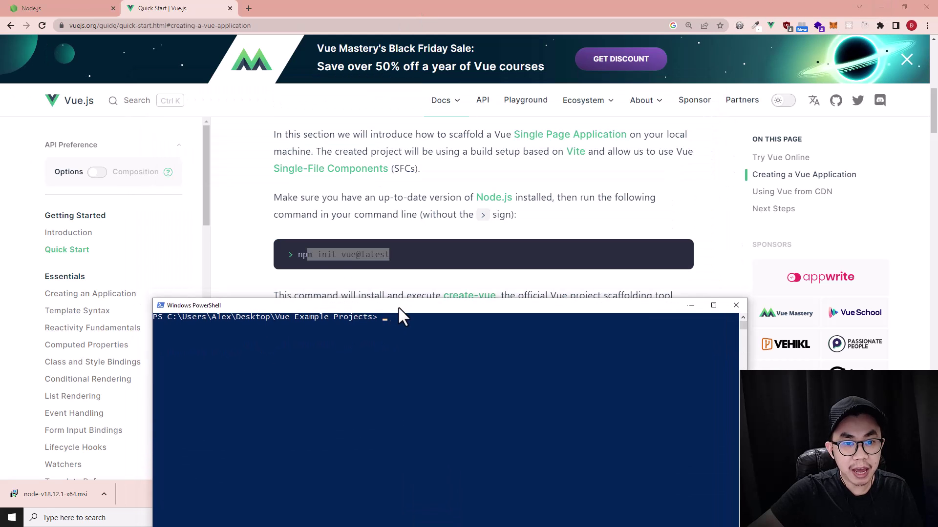
pyautogui.moveTo(381, 80); pyautogui.dragTo(399, 300)
pyautogui.click(396, 318)
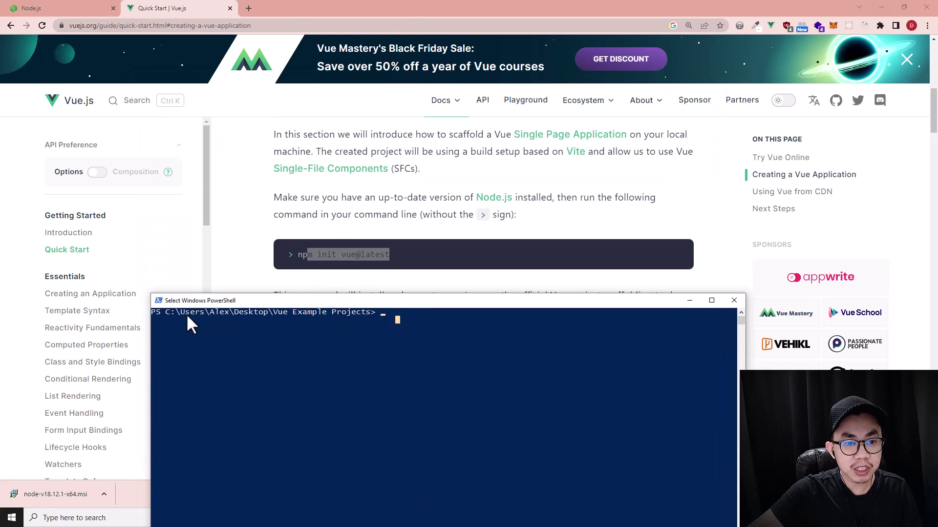
pyautogui.click(276, 312)
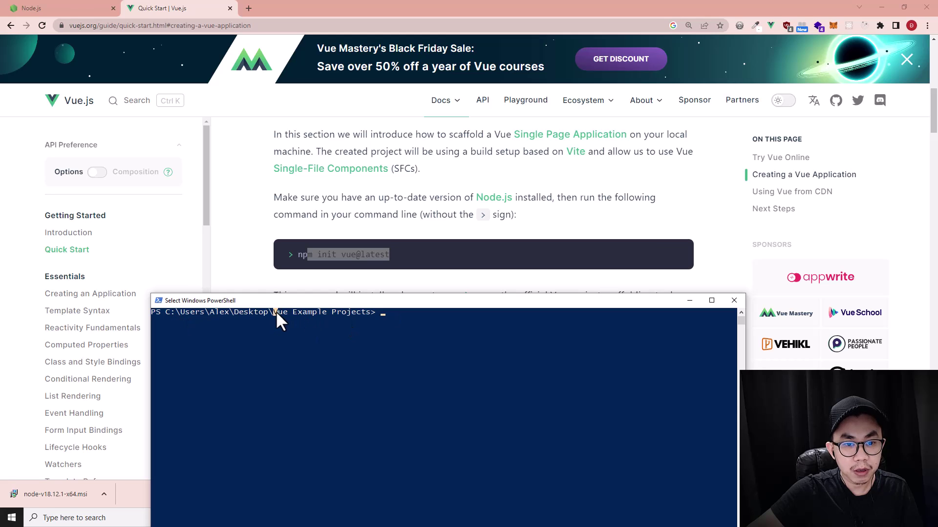
pyautogui.click(386, 313)
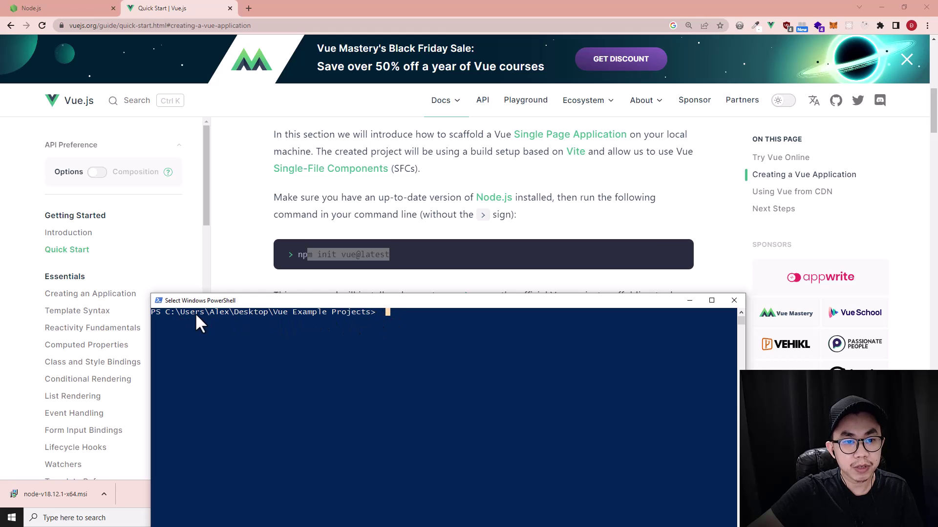
pyautogui.moveTo(220, 313); pyautogui.dragTo(366, 314)
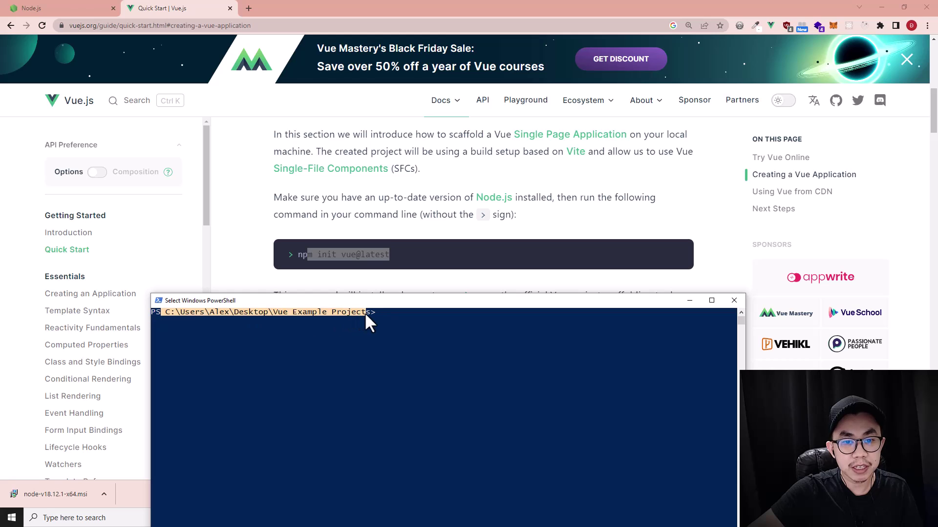
pyautogui.click(375, 314)
pyautogui.press('Escape')
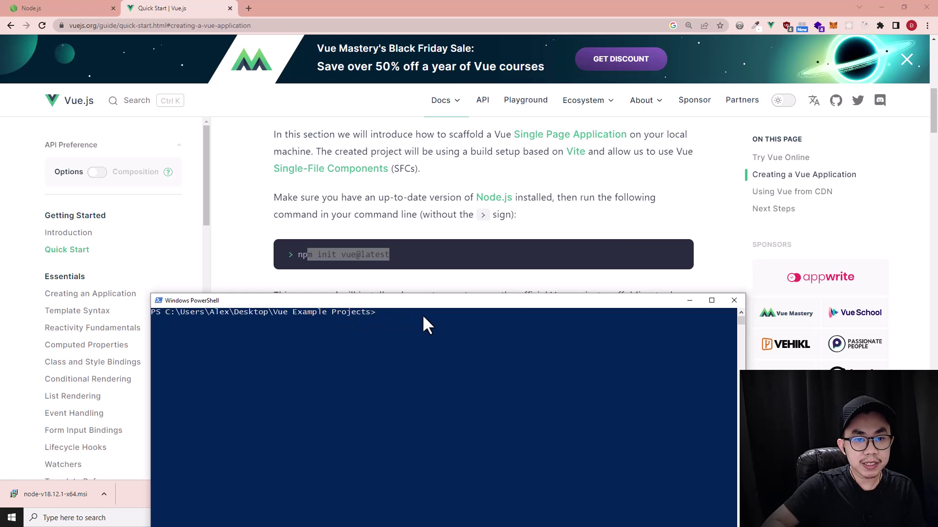
pyautogui.write('npm init')
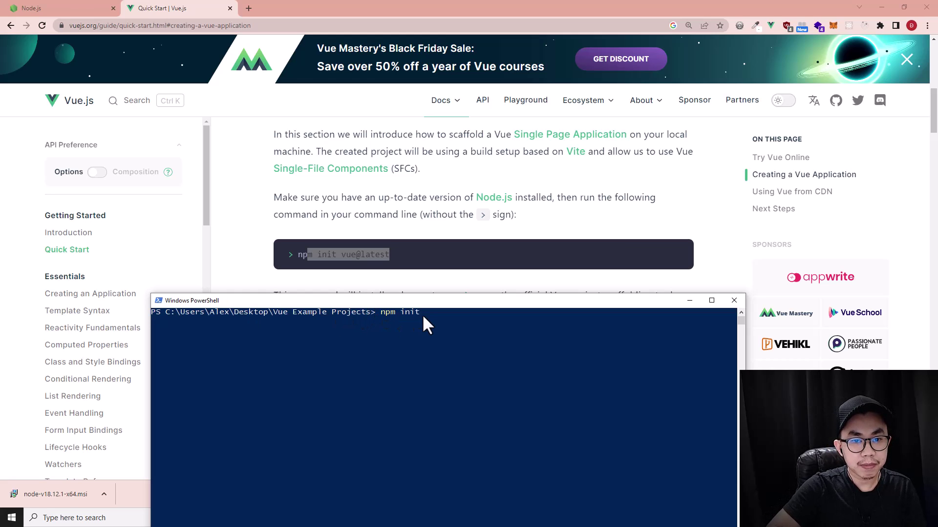
pyautogui.write(' vue@lat')
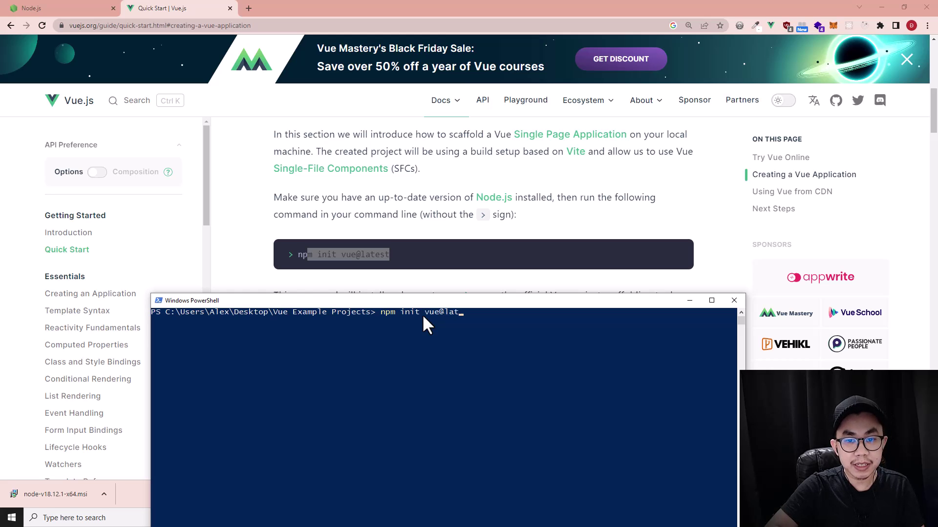
pyautogui.write('est')
pyautogui.press('Return')
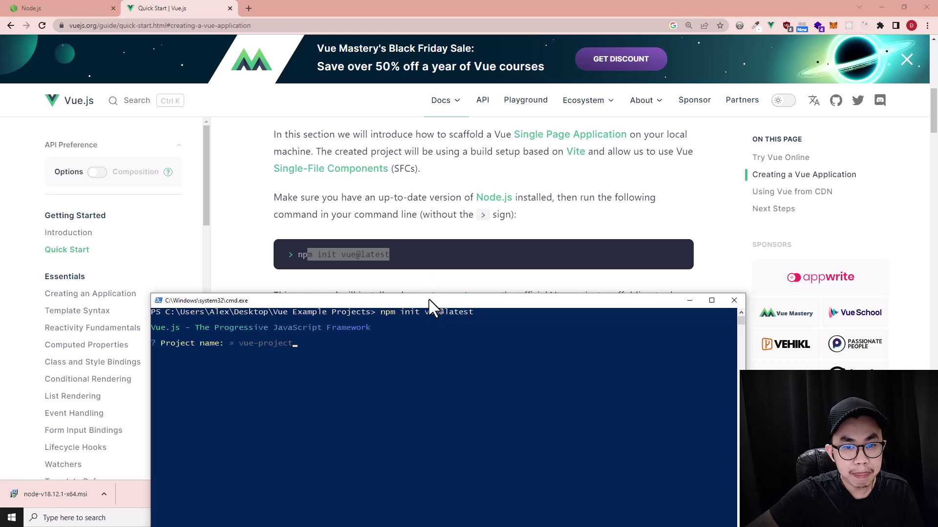
# Step: Name the project 'vue-app' and decline TypeScript, JSX, Router, Pinia, Vitest, end-to-end testing and ESLint
pyautogui.moveTo(433, 301); pyautogui.dragTo(478, 117)
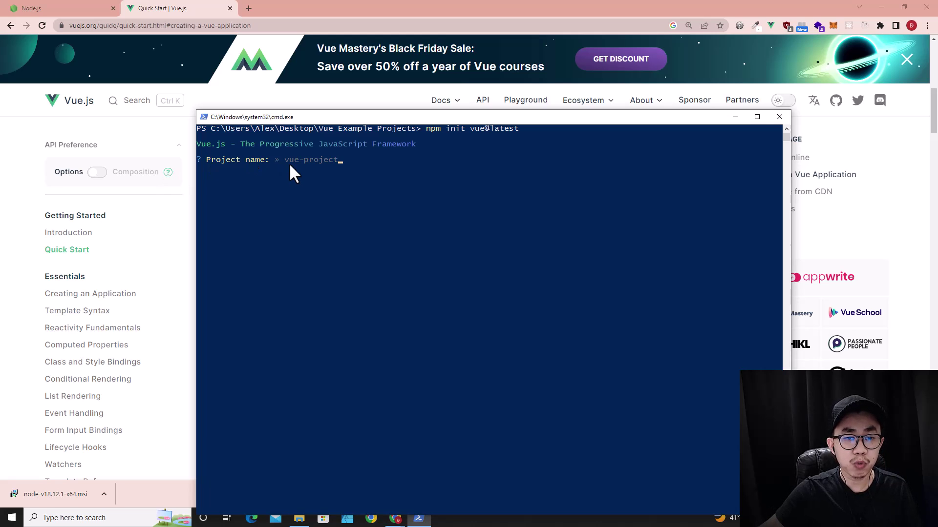
pyautogui.write('vue')
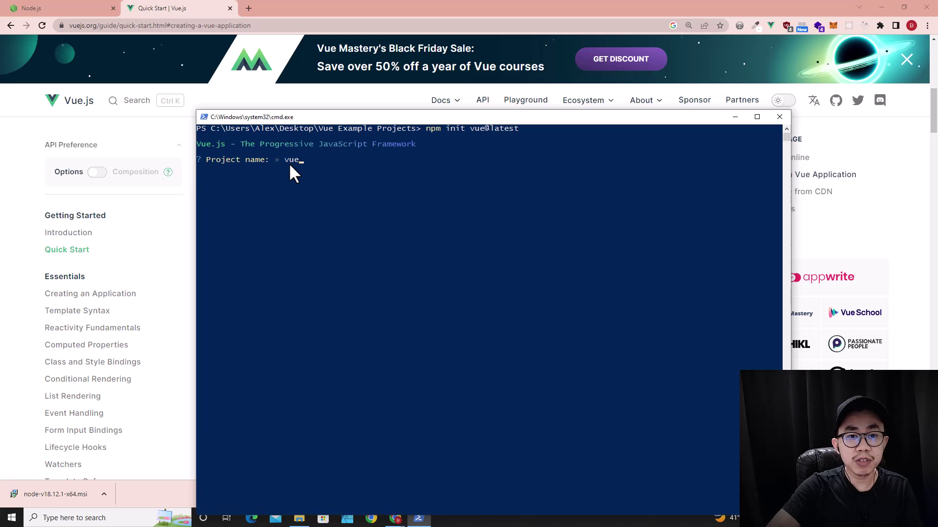
pyautogui.write('-app')
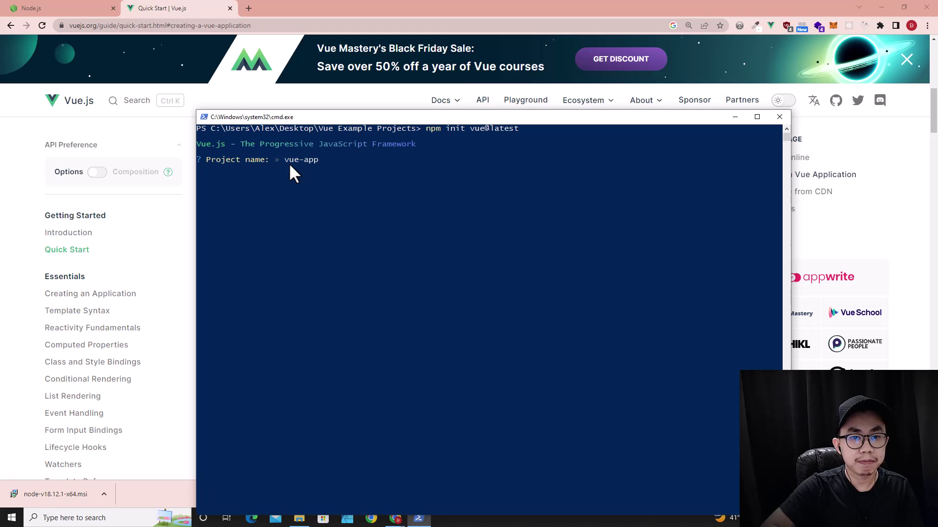
pyautogui.press('Return')
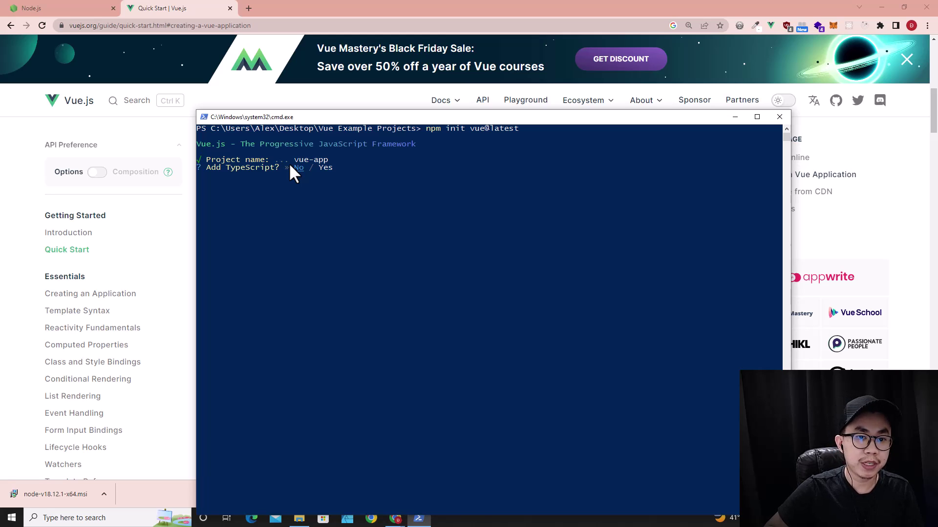
pyautogui.press('Return')
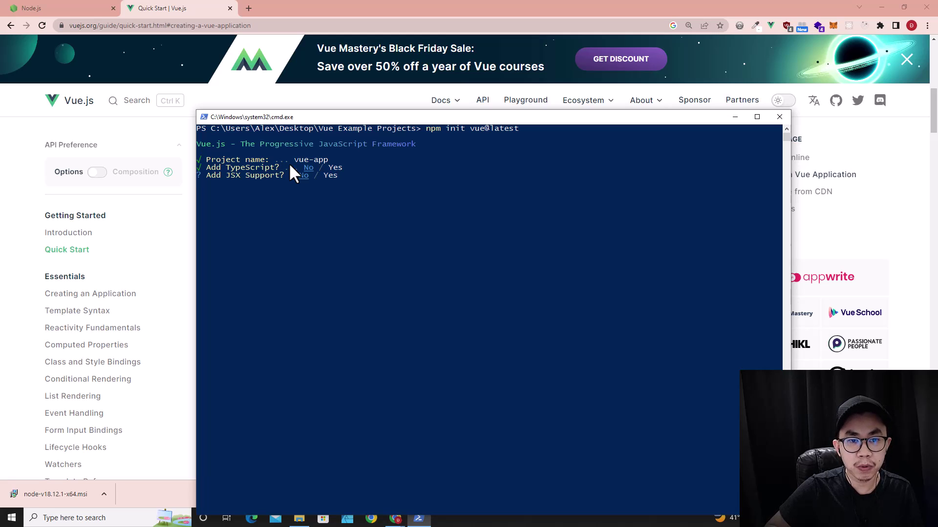
pyautogui.press('Return')
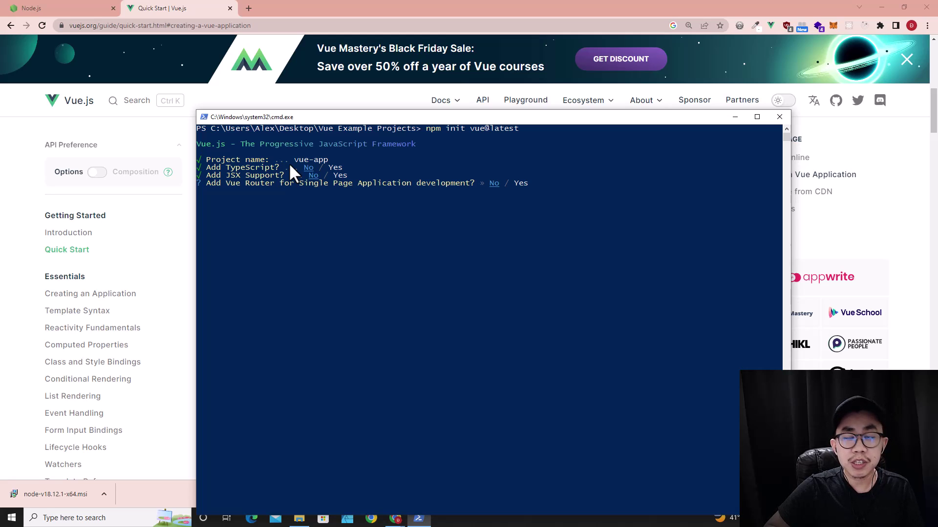
pyautogui.press('Return')
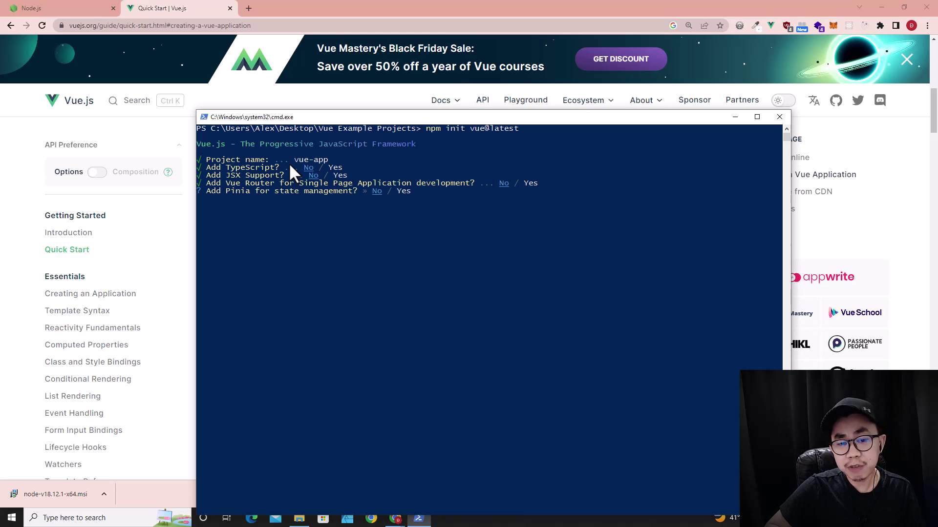
pyautogui.press('Return')
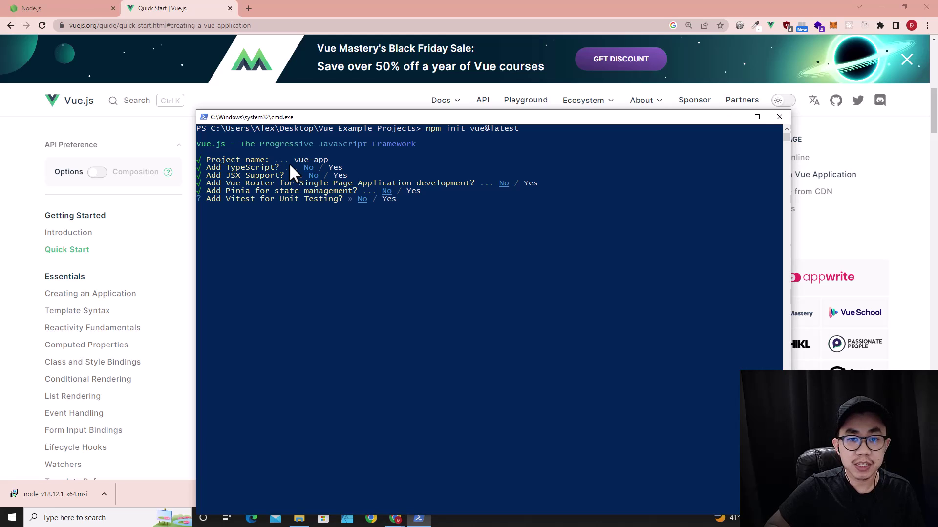
pyautogui.press('Return')
pyautogui.press('Return')
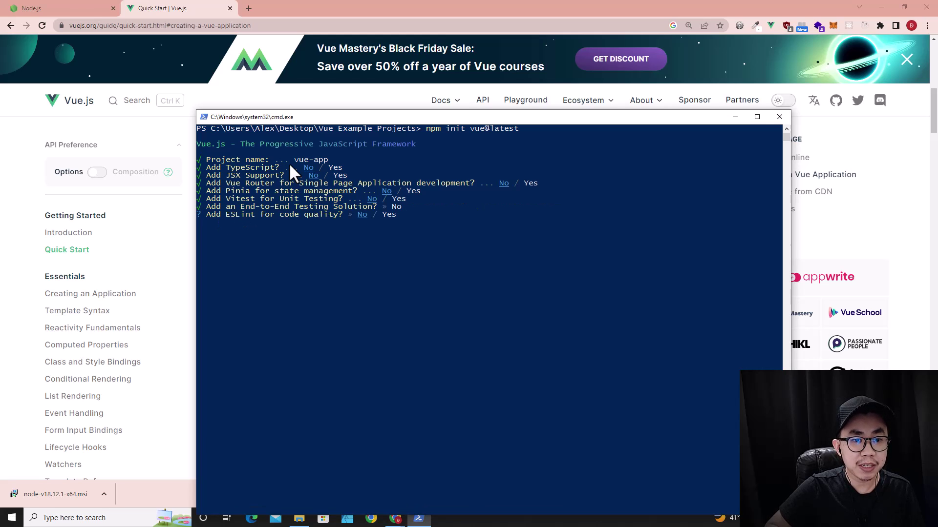
pyautogui.press('Return')
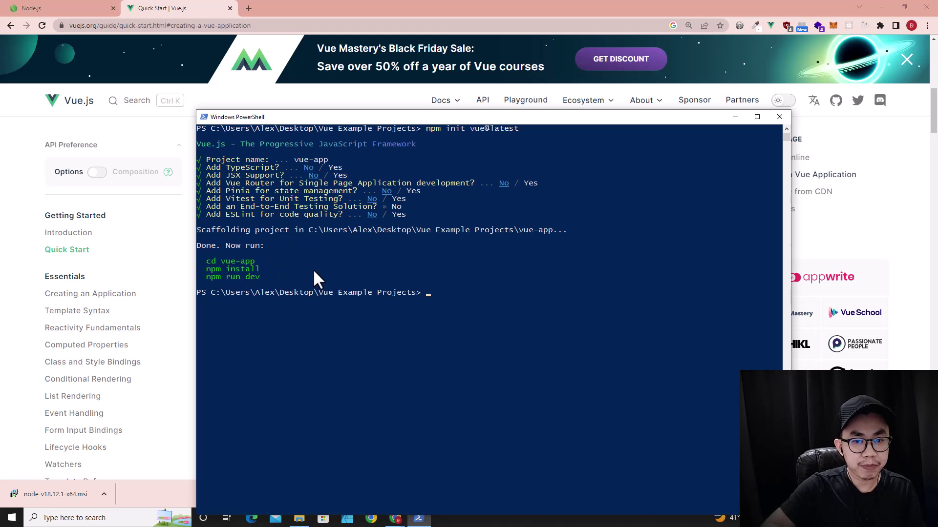
pyautogui.write('cd v')
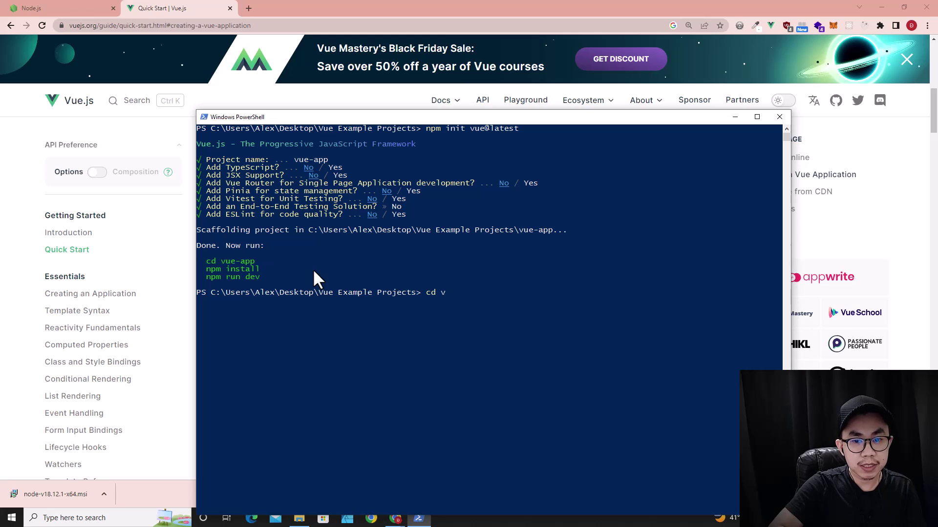
pyautogui.write('ue-app')
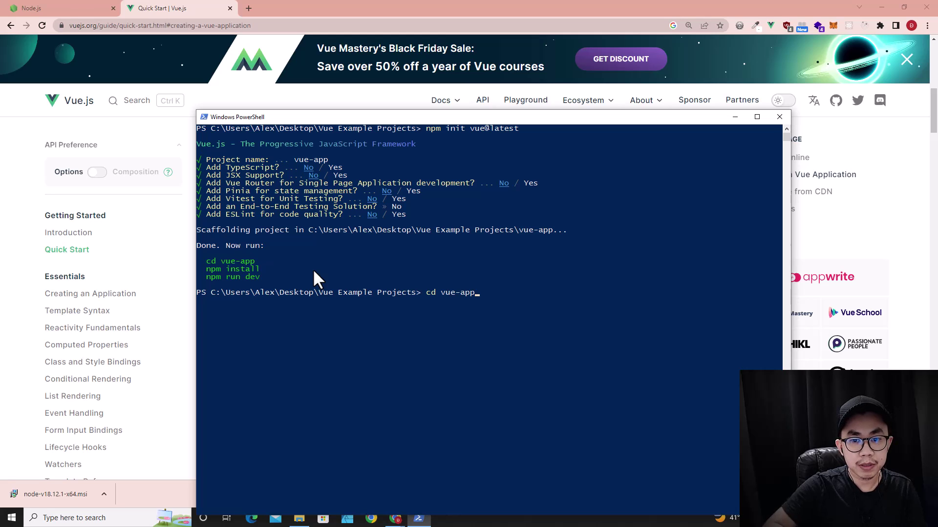
# Step: Change into the vue-app folder and show vue-app in File Explorer
pyautogui.press('Return')
pyautogui.write('np')
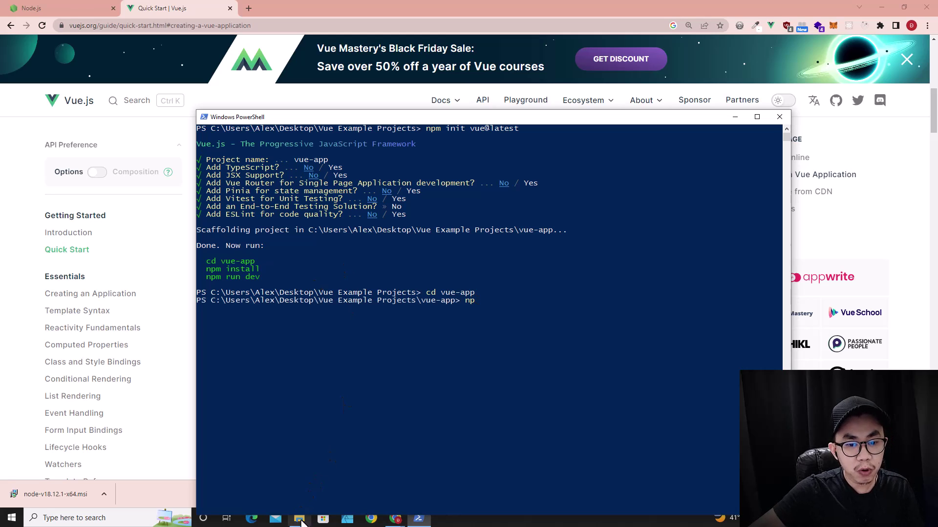
pyautogui.click(299, 517)
pyautogui.click(136, 77)
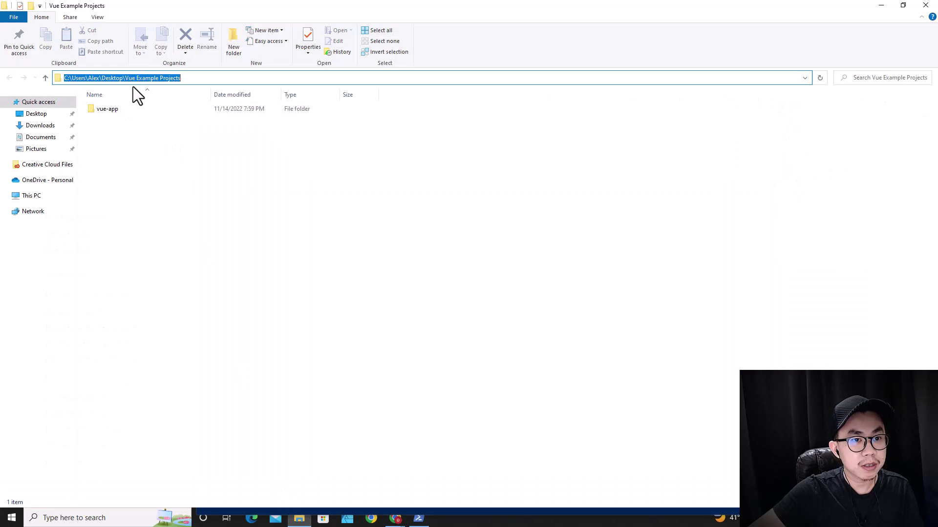
pyautogui.click(118, 109)
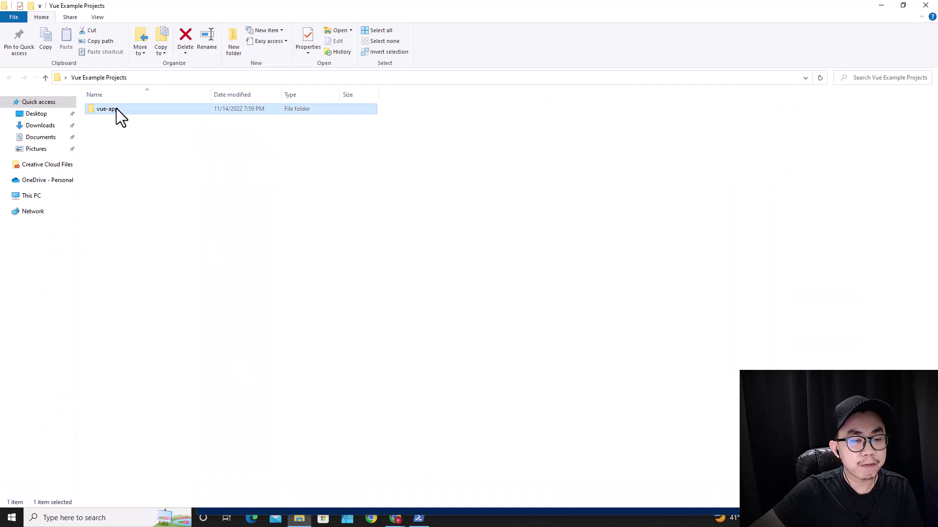
# Step: Open vue-app in Explorer and run 'npm install' at the vue-app PowerShell prompt
pyautogui.doubleClick(117, 108)
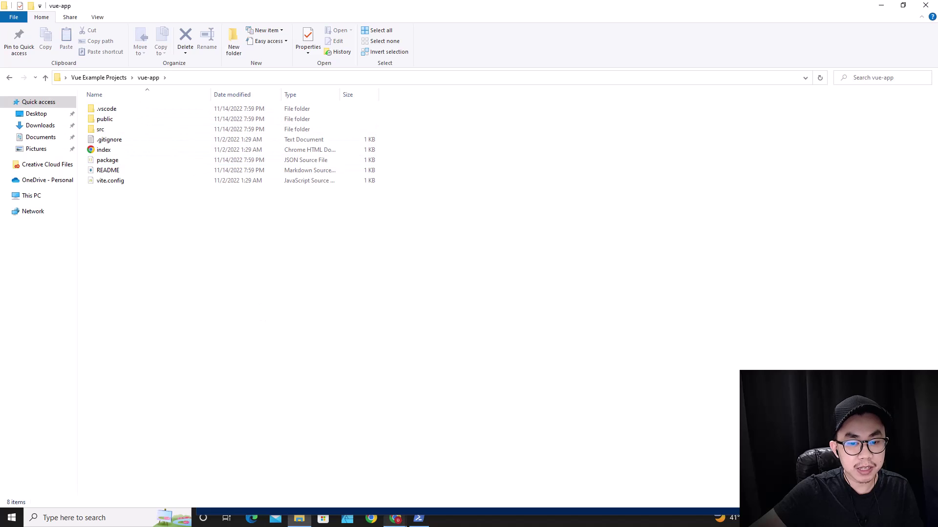
pyautogui.click(418, 518)
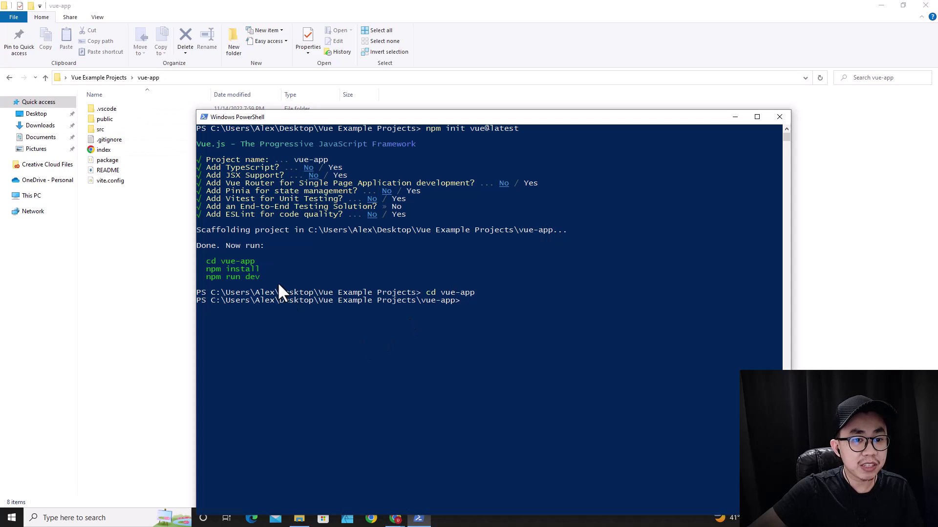
pyautogui.moveTo(207, 269); pyautogui.dragTo(255, 276)
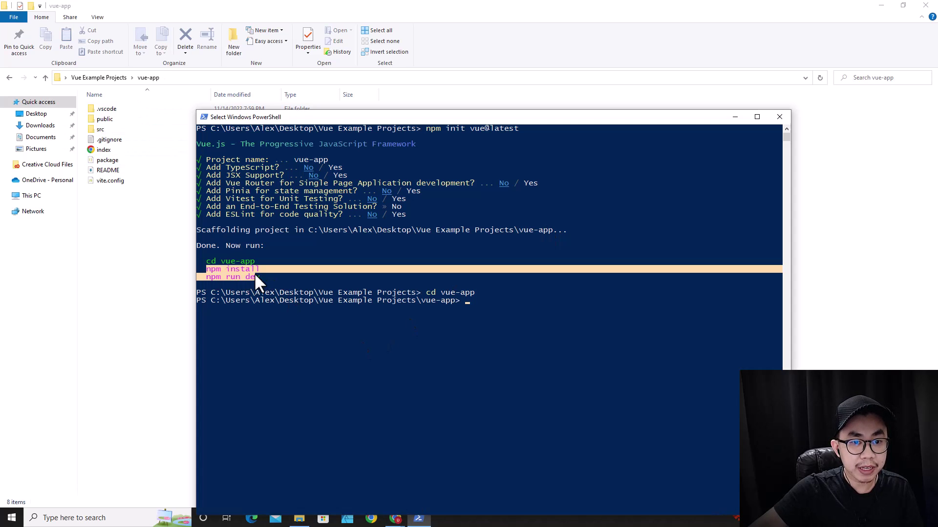
pyautogui.click(271, 271)
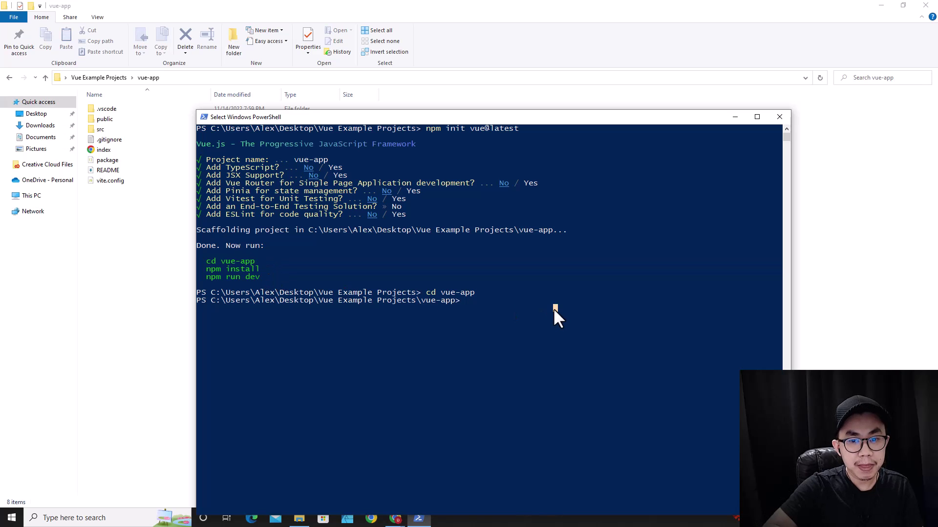
pyautogui.write('inp')
pyautogui.press('BackSpace')
pyautogui.press('BackSpace')
pyautogui.press('BackSpace')
pyautogui.write('n')
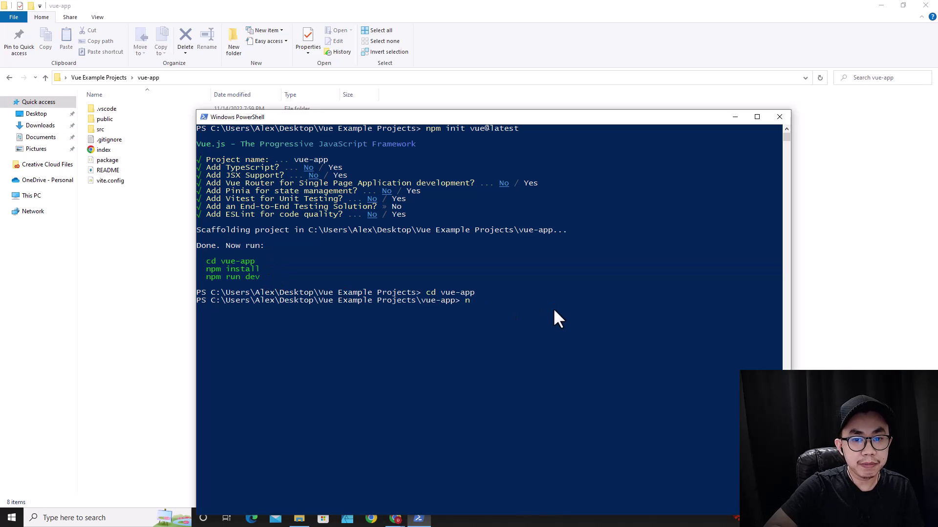
pyautogui.write('pm install')
pyautogui.press('Return')
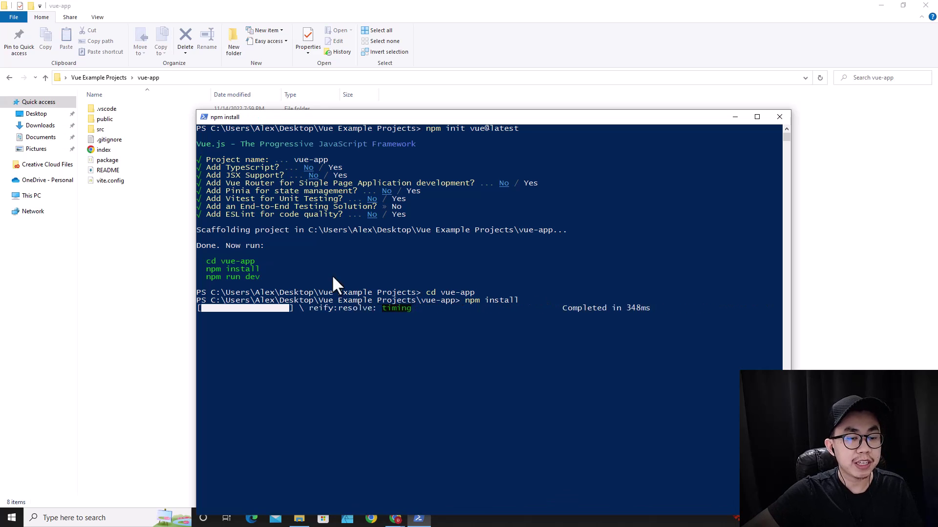
# Step: Browse into vue-app's new node_modules folder to list the installed packages
pyautogui.click(128, 123)
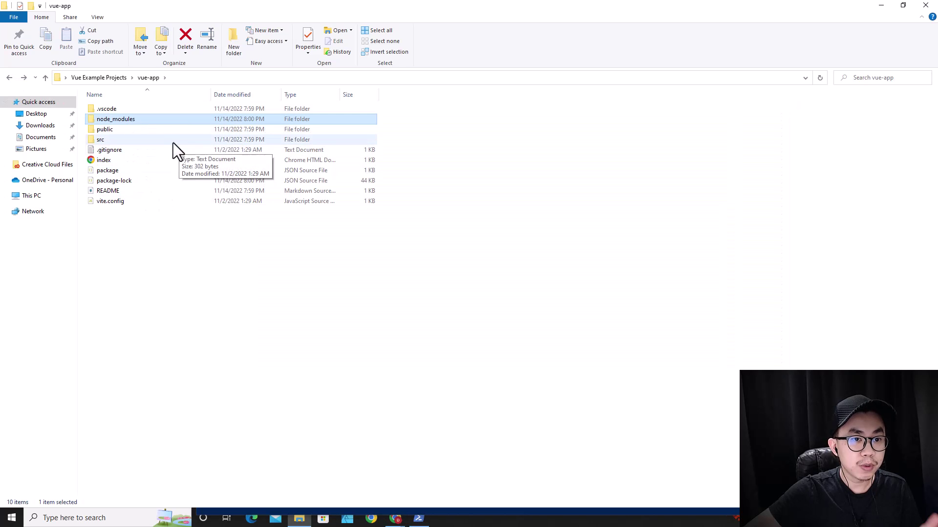
pyautogui.doubleClick(142, 118)
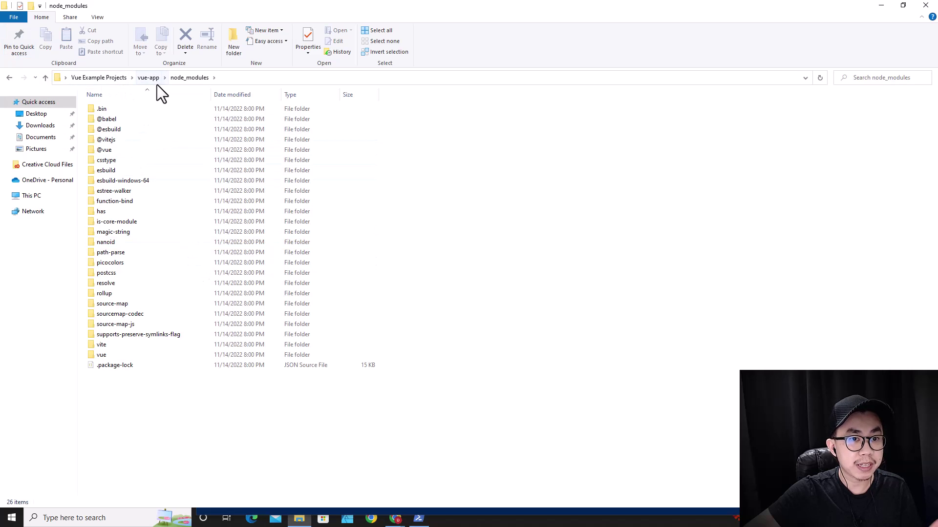
pyautogui.click(10, 78)
pyautogui.click(418, 518)
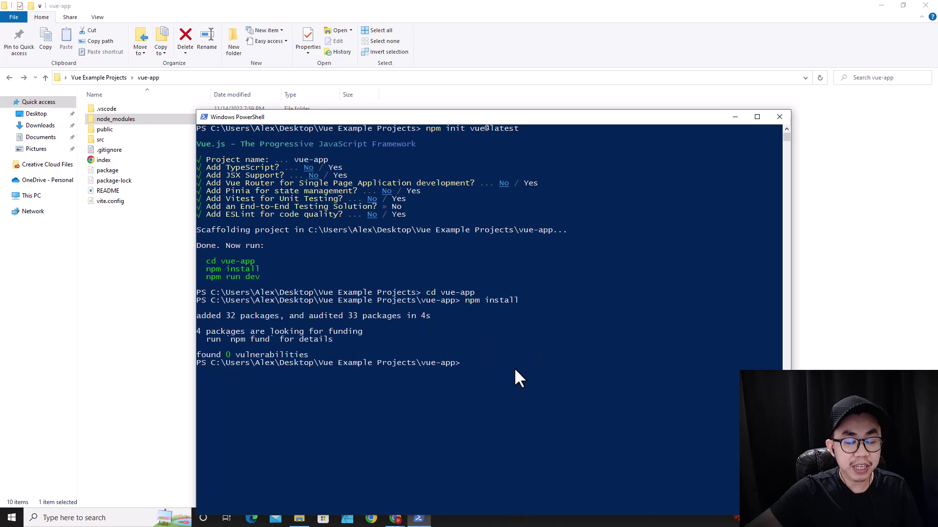
pyautogui.write('npm ru')
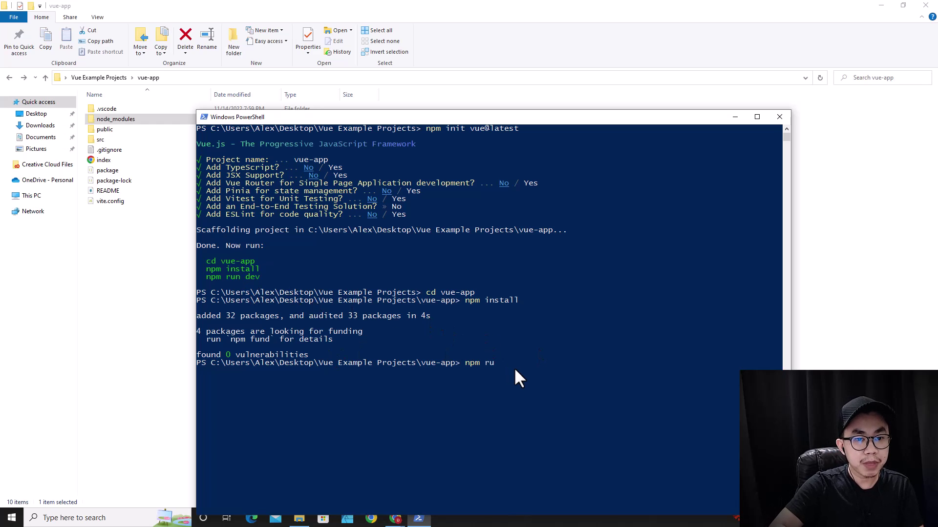
pyautogui.write('n dev')
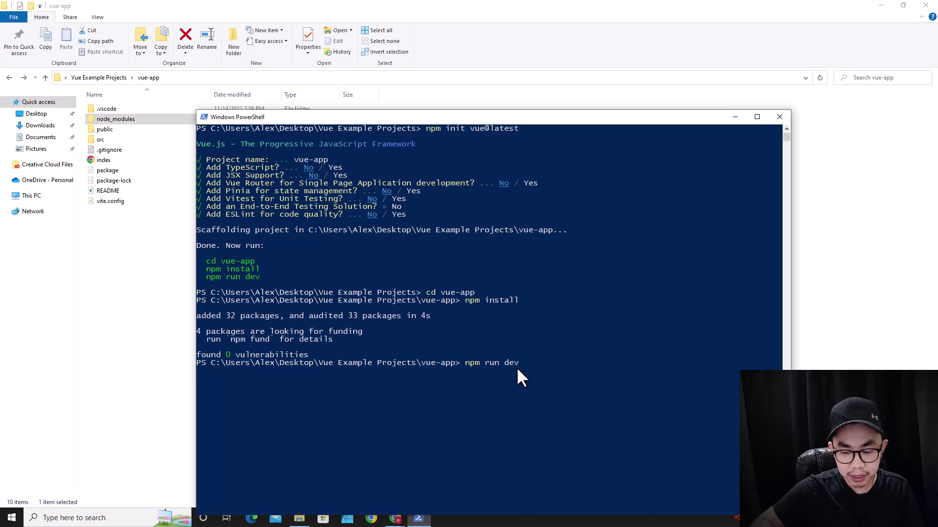
pyautogui.press('Return')
pyautogui.moveTo(471, 362); pyautogui.dragTo(503, 364)
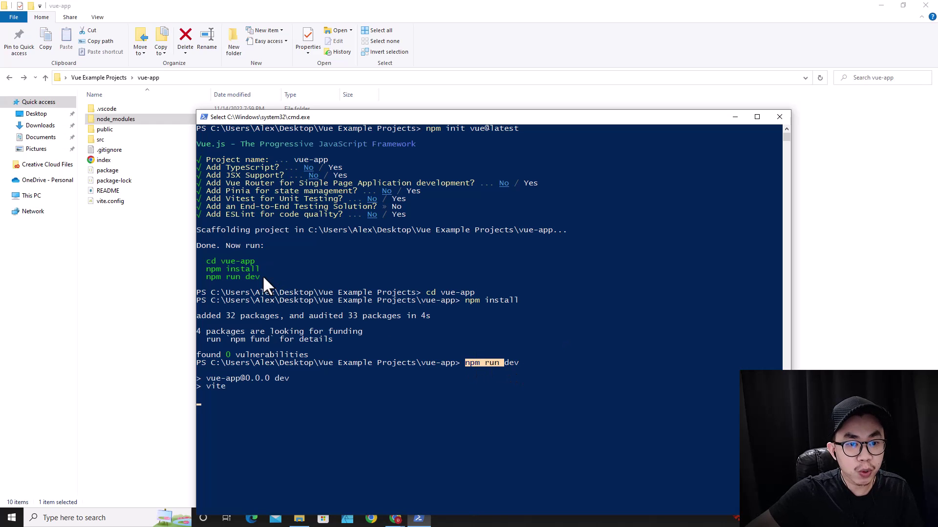
pyautogui.moveTo(263, 277); pyautogui.dragTo(213, 275)
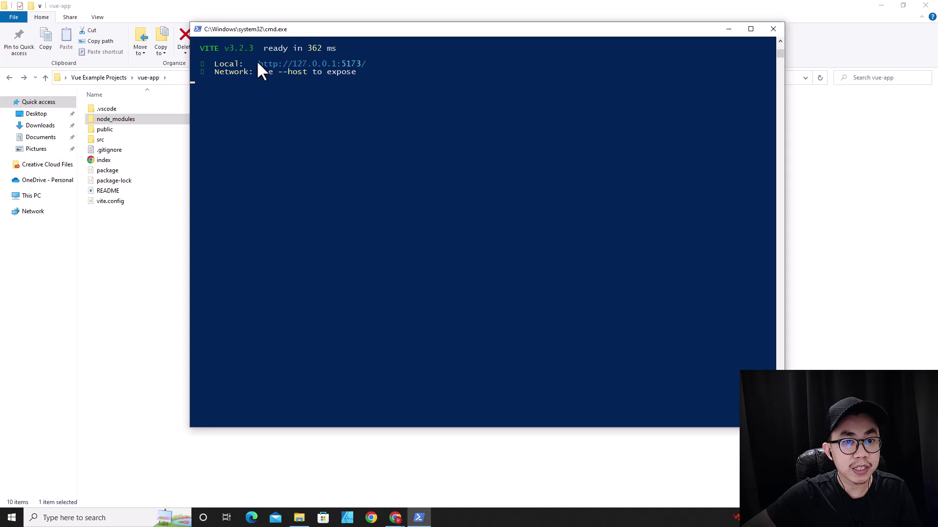
pyautogui.moveTo(255, 64); pyautogui.dragTo(341, 64)
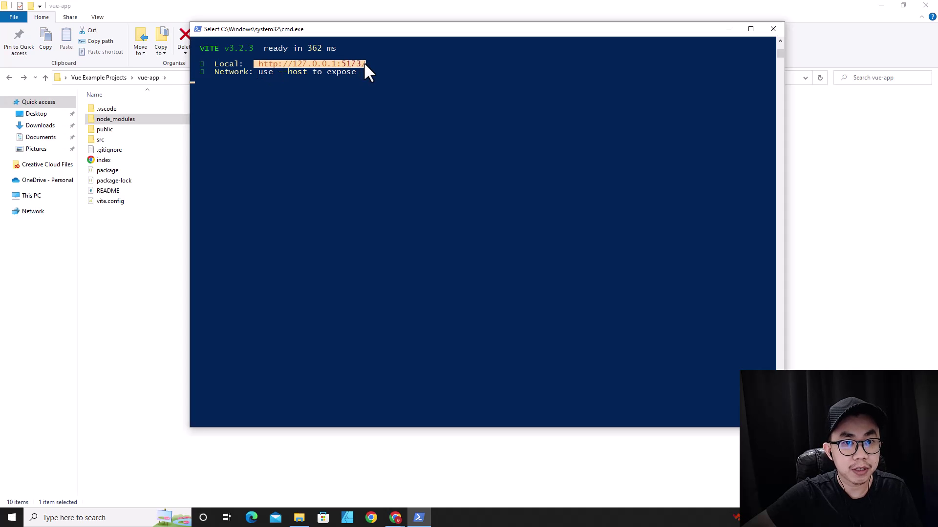
pyautogui.hotkey('ctrl', 'c')
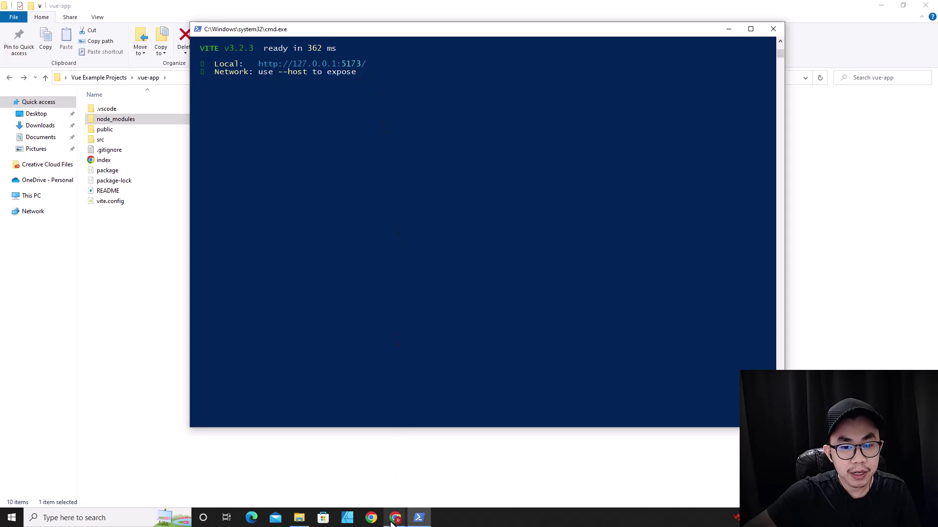
pyautogui.click(395, 518)
pyautogui.click(440, 472)
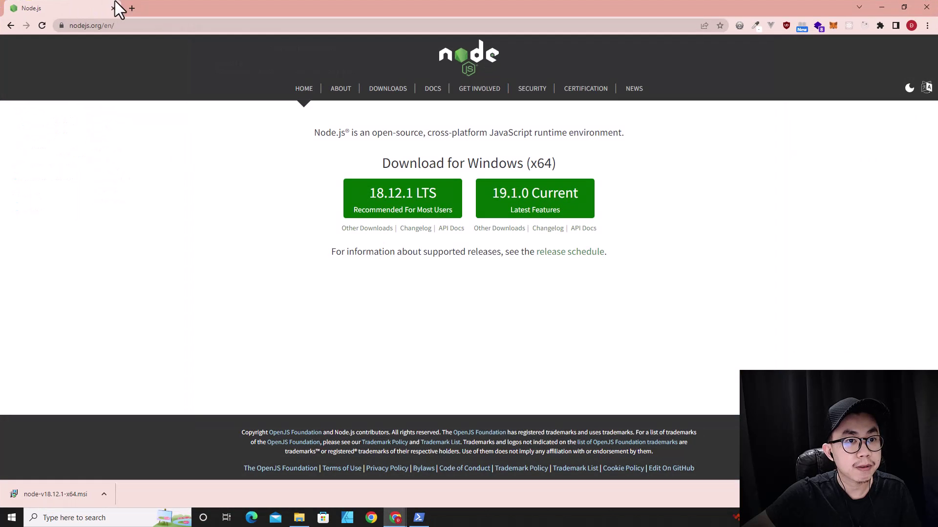
pyautogui.click(132, 8)
pyautogui.hotkey('ctrl', 'v')
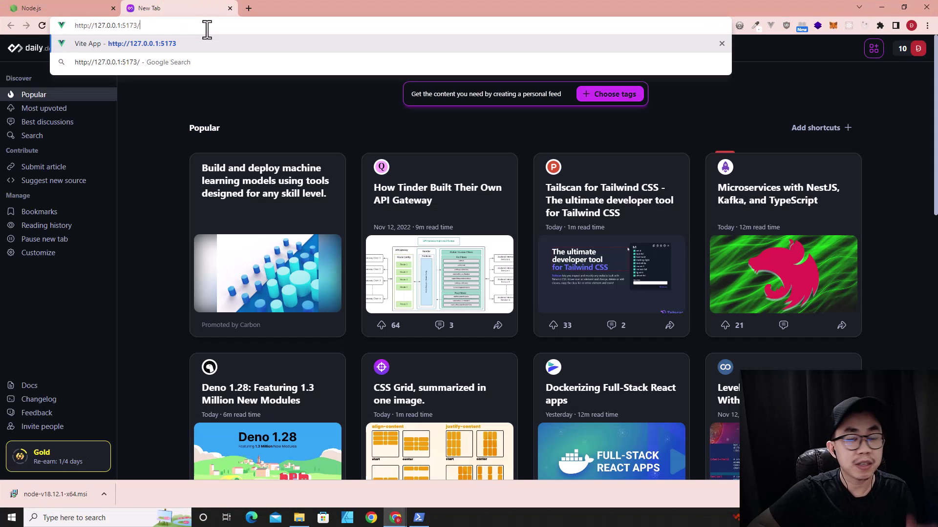
pyautogui.press('Return')
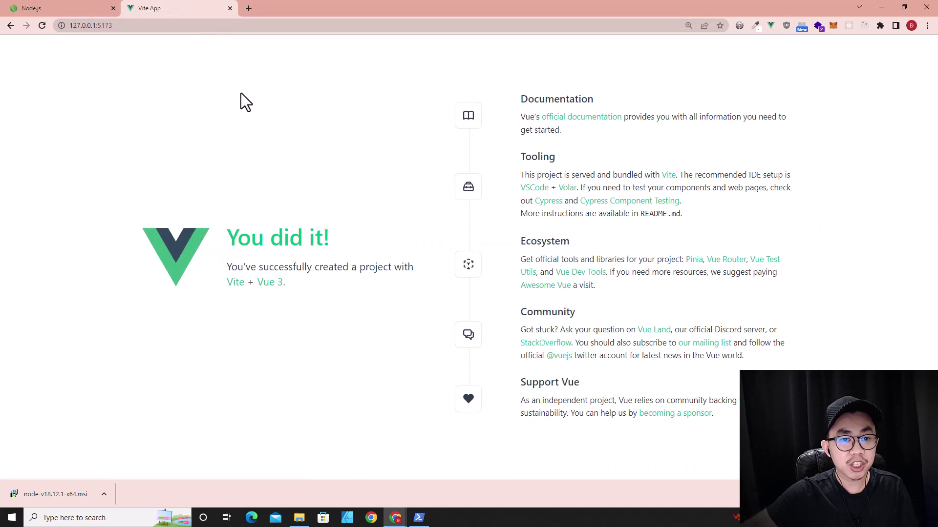
# Step: Reload the app at localhost:5173 in place of 127.0.0.1, with page zoom reset to 100%
pyautogui.click(117, 27)
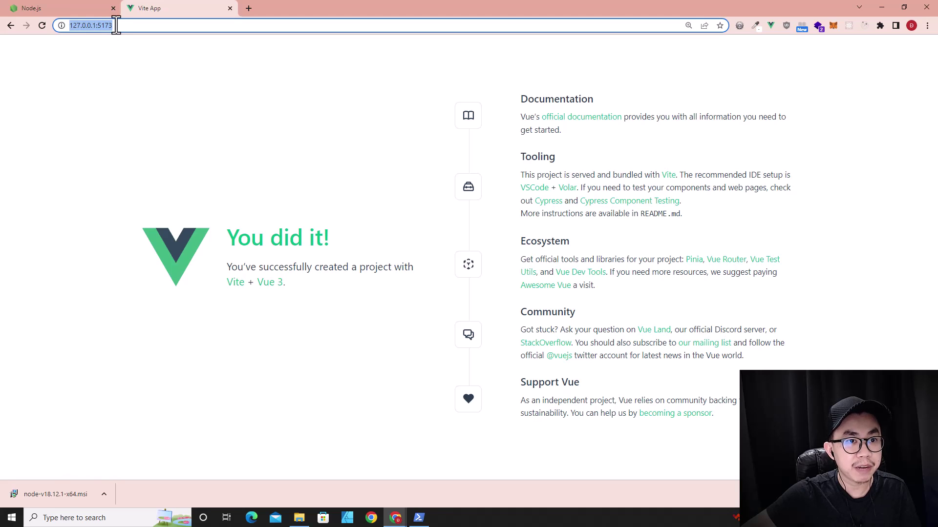
pyautogui.click(118, 26)
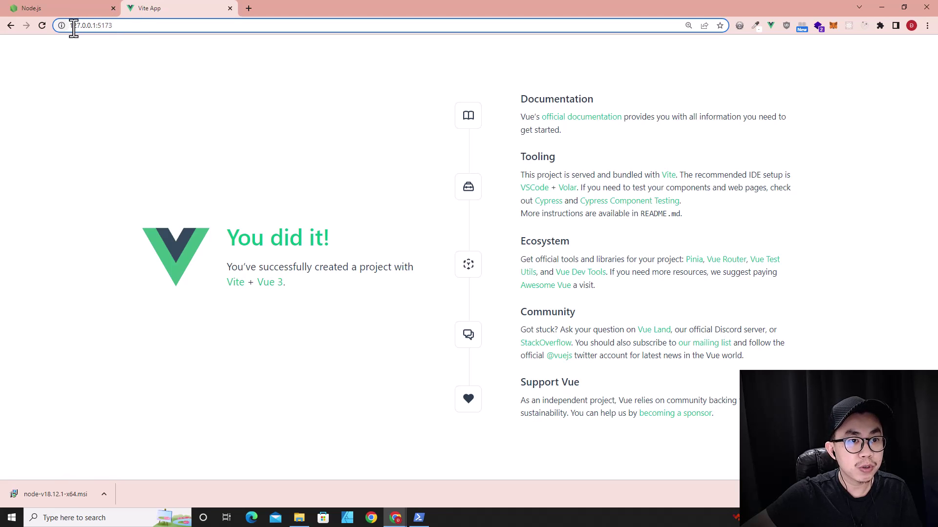
pyautogui.moveTo(71, 25); pyautogui.dragTo(98, 26)
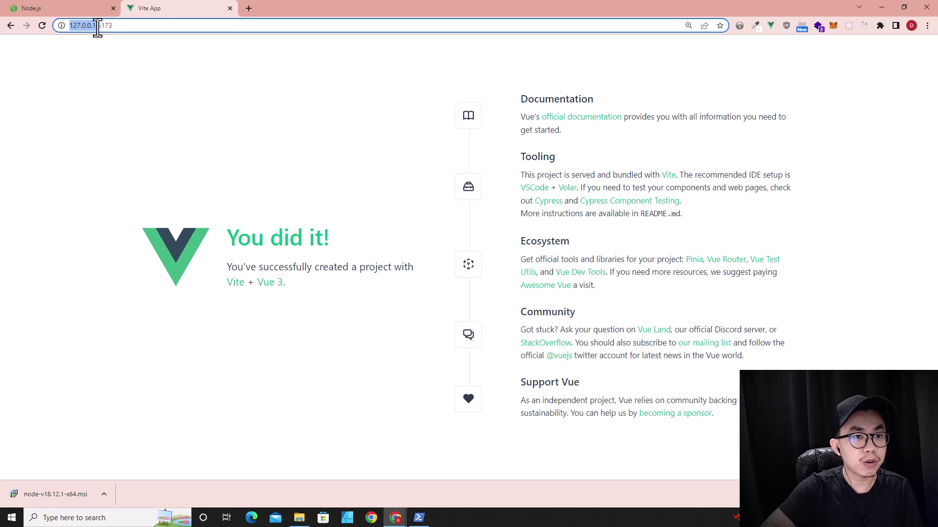
pyautogui.write('locaalh')
pyautogui.press('BackSpace')
pyautogui.press('BackSpace')
pyautogui.press('BackSpace')
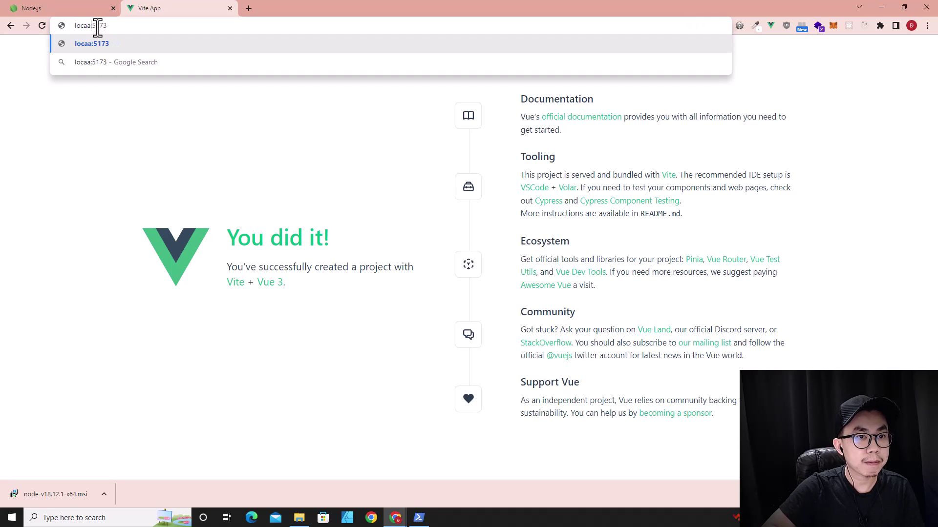
pyautogui.write('lhost')
pyautogui.press('Return')
pyautogui.hotkey('ctrl', '-')
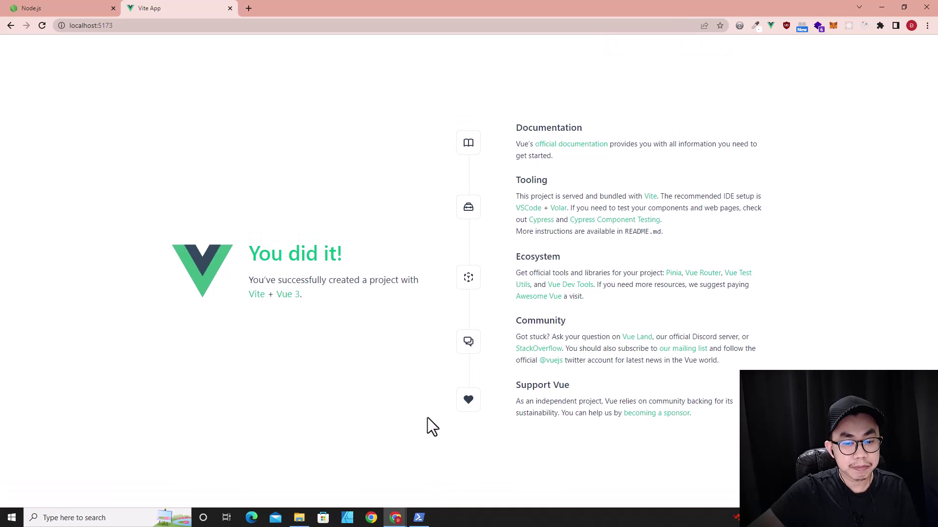
# Step: Stop the Vite dev server with Ctrl+C and confirm terminating the batch job
pyautogui.click(419, 518)
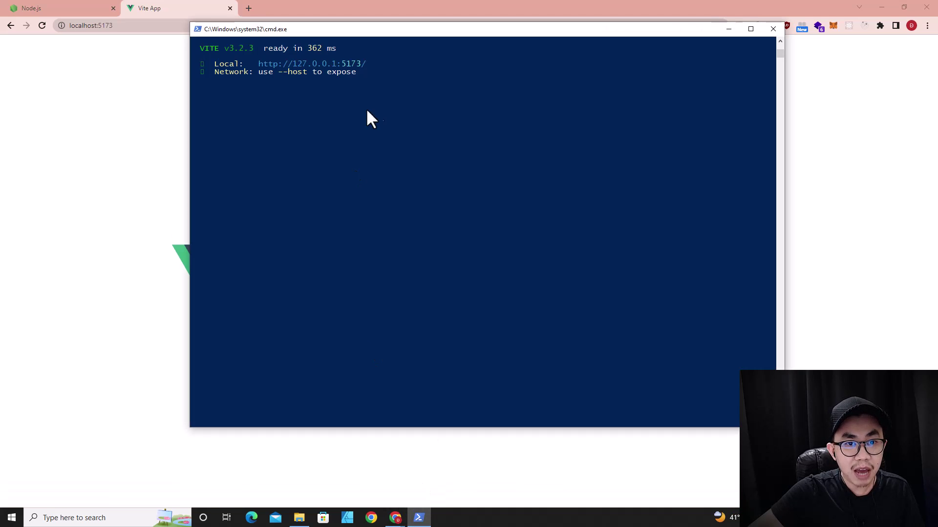
pyautogui.click(398, 89)
pyautogui.hotkey('ctrl', 'c')
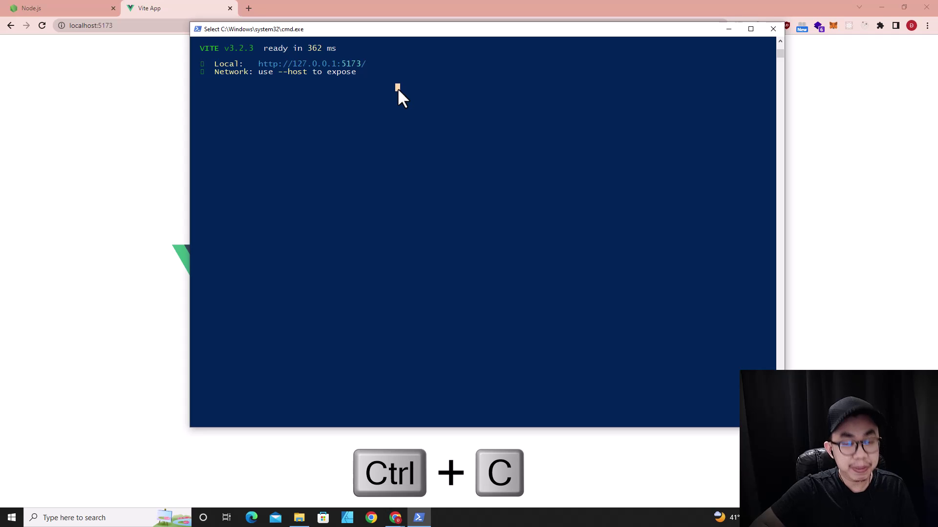
pyautogui.hotkey('ctrl', 'c')
pyautogui.write('Y')
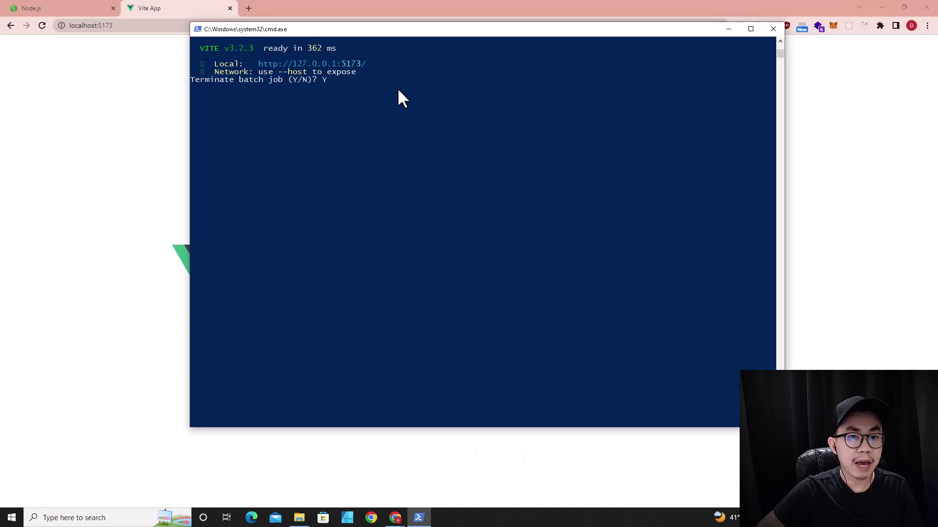
pyautogui.press('Return')
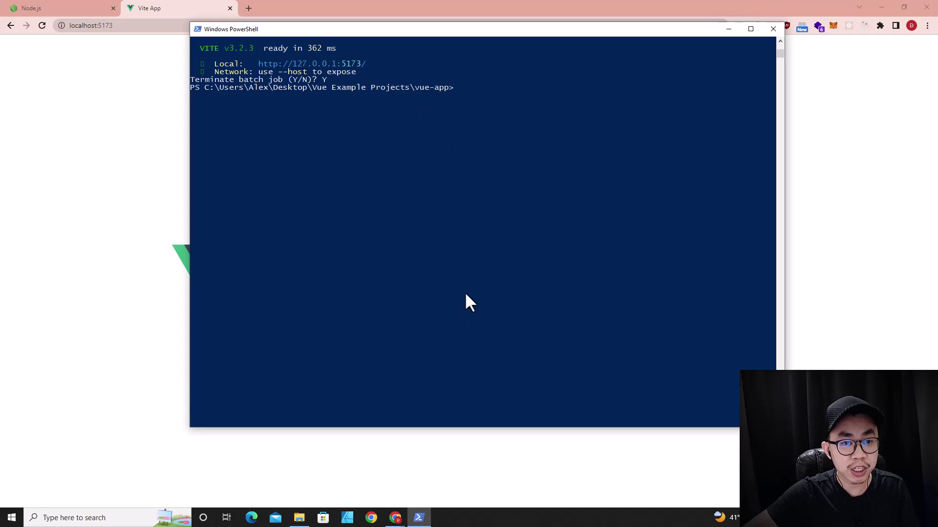
# Step: Drag the vue-app folder from Vue Example Projects onto the Visual Studio Code desktop icon
pyautogui.click(299, 518)
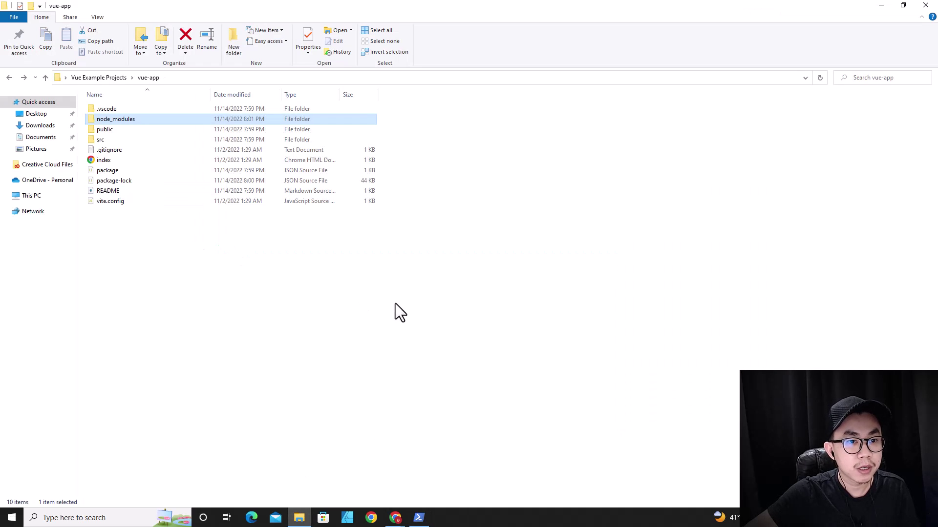
pyautogui.click(102, 78)
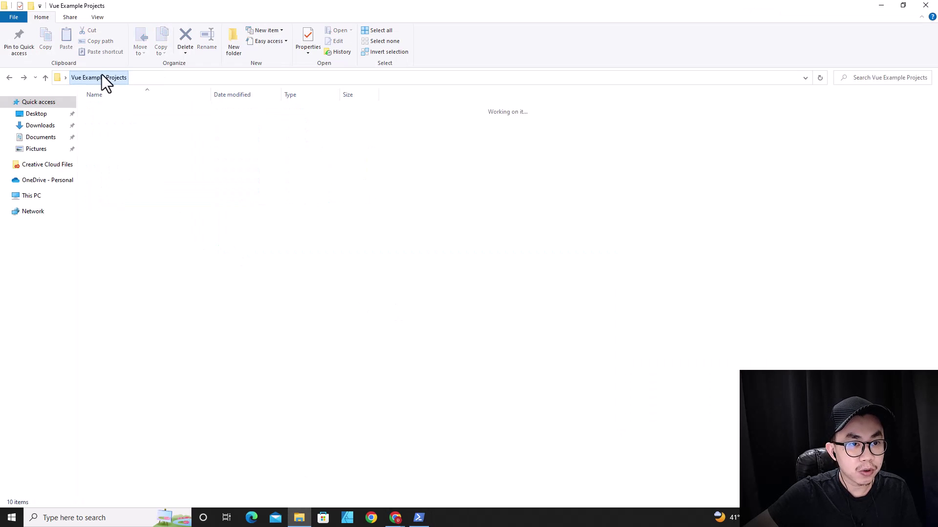
pyautogui.doubleClick(369, 3)
pyautogui.click(842, 7)
pyautogui.click(879, 3)
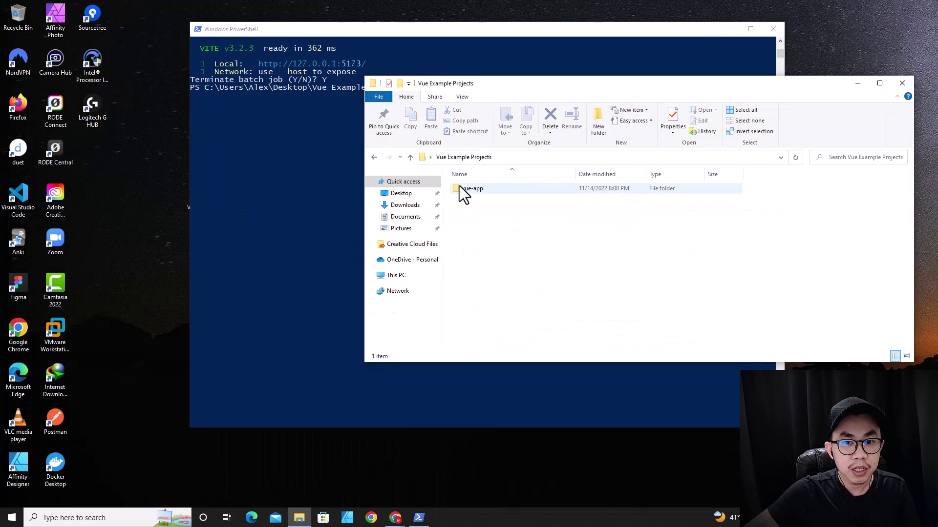
pyautogui.moveTo(461, 193)
pyautogui.mouseDown()
pyautogui.moveTo(429, 212)
pyautogui.moveTo(13, 211)
pyautogui.mouseUp()
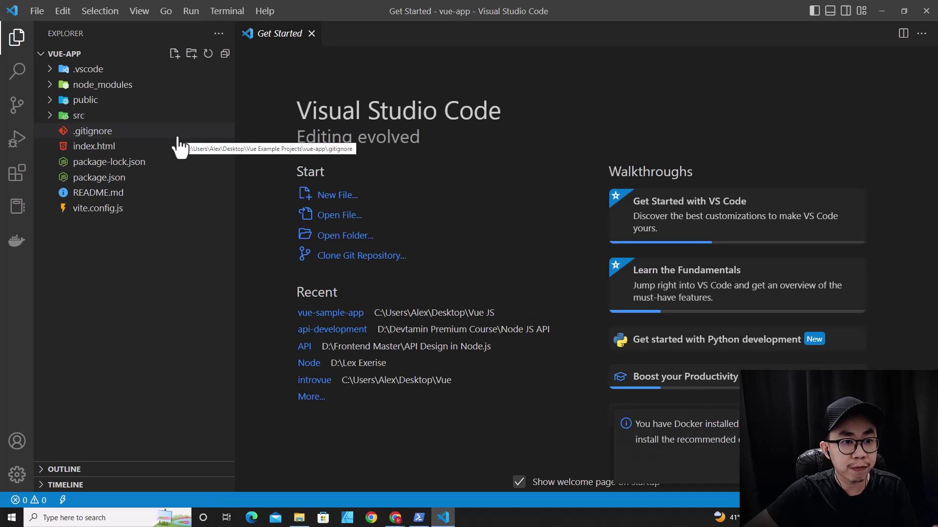
# Step: Open src/App.vue and insert a new div after the main tag for the Hello Vue text
pyautogui.click(140, 119)
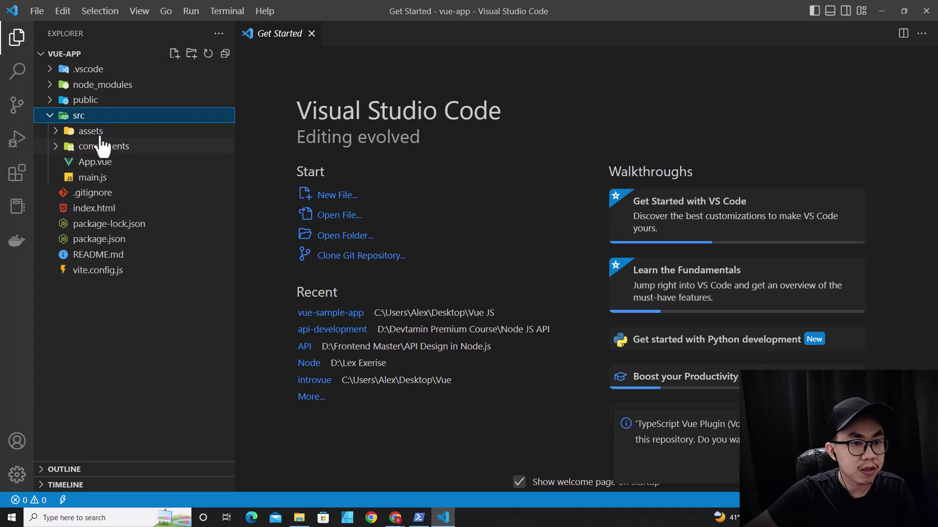
pyautogui.click(102, 162)
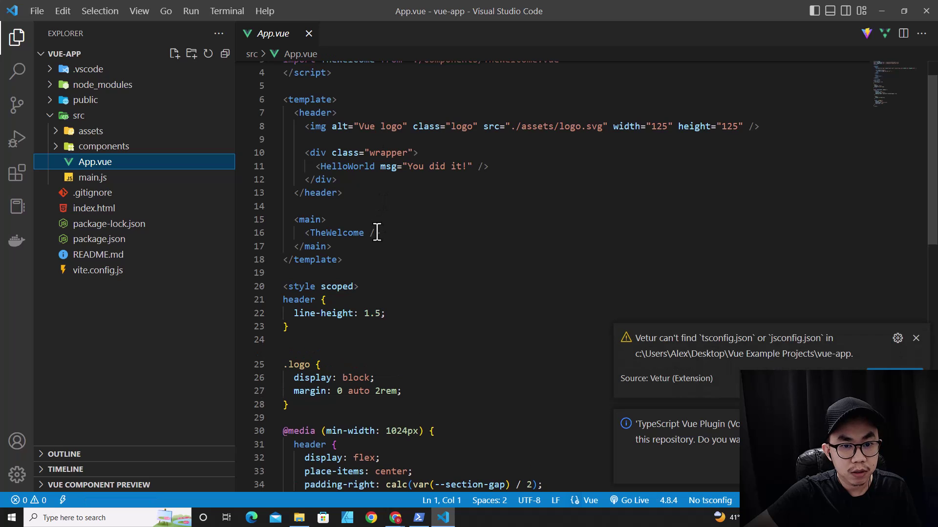
pyautogui.click(356, 221)
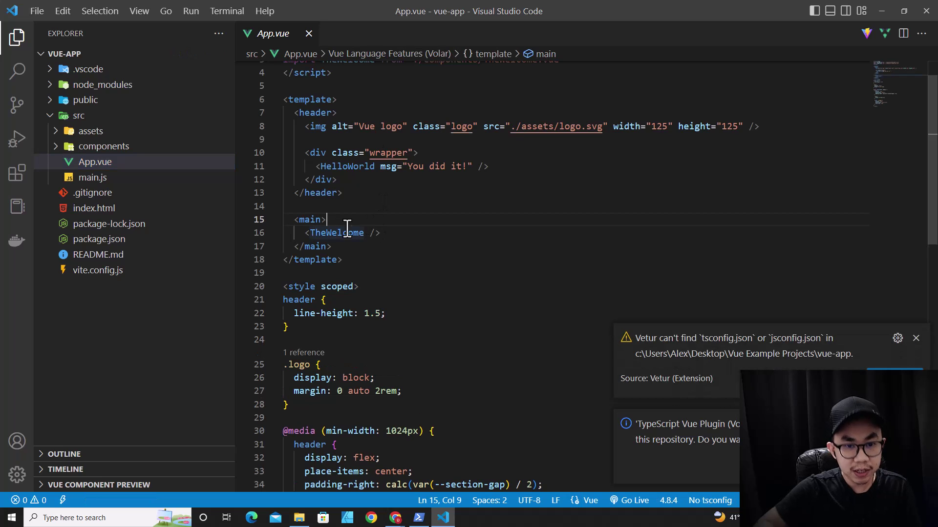
pyautogui.press('Return')
pyautogui.write('<div></div>')
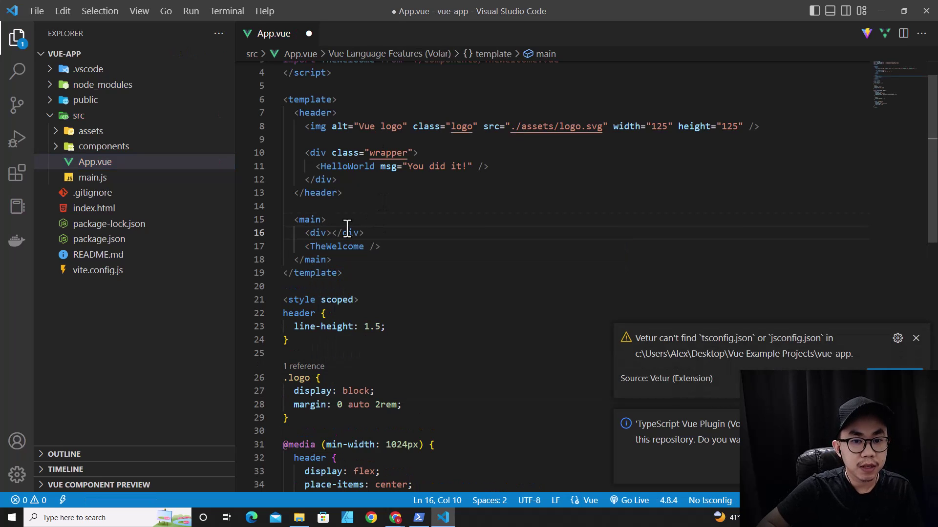
pyautogui.press('Return')
pyautogui.write('Hell')
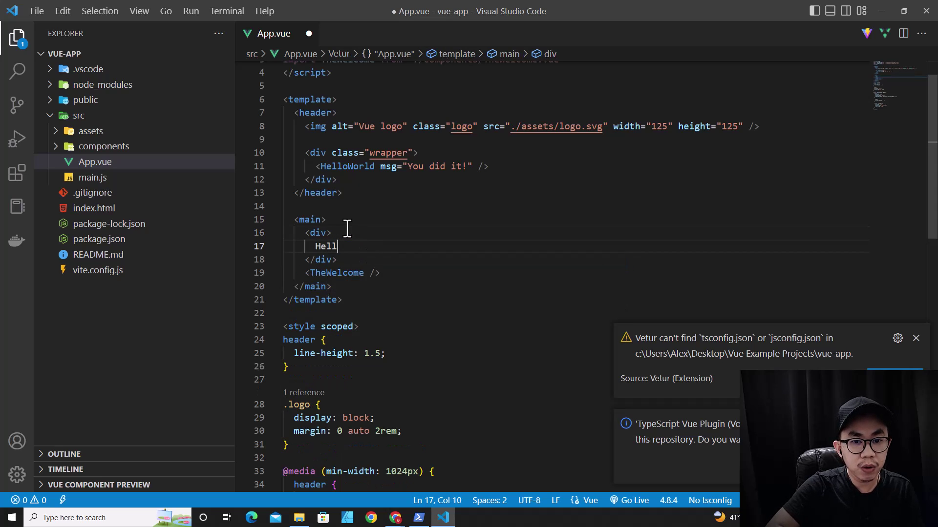
pyautogui.write('o Vue')
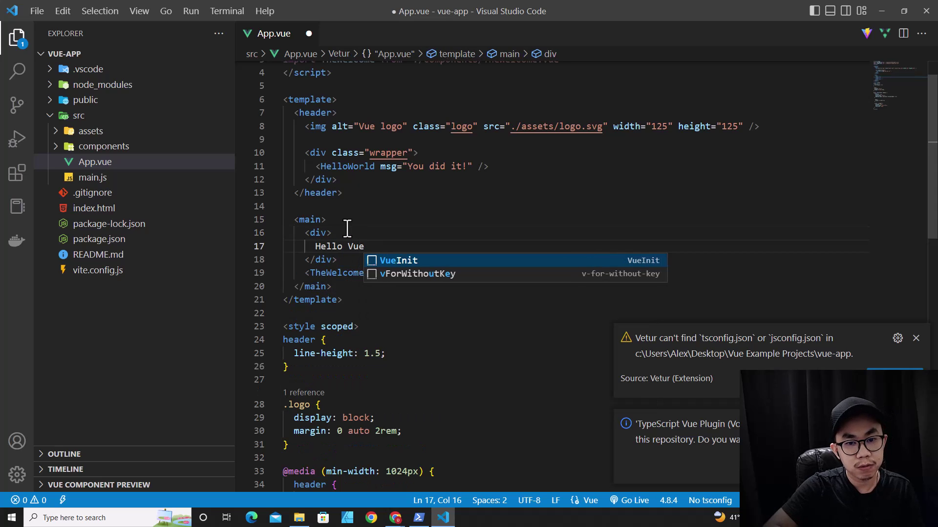
# Step: Open a new integrated terminal and dismiss the Vetur and TypeScript Vue Plugin notifications
pyautogui.click(224, 13)
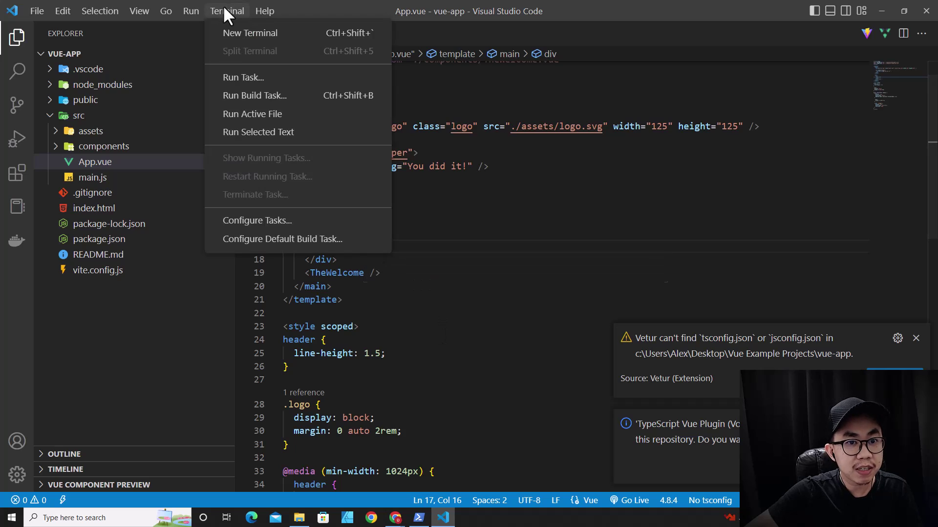
pyautogui.click(235, 41)
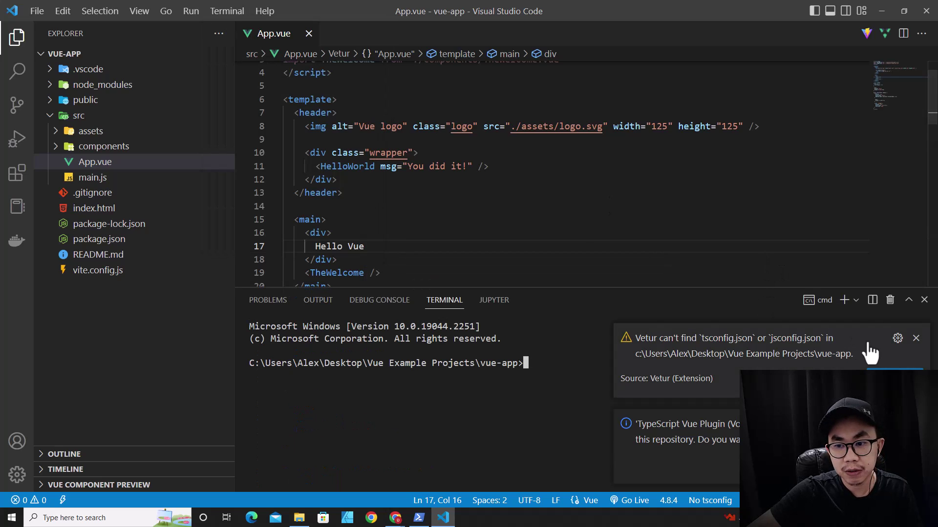
pyautogui.click(916, 338)
pyautogui.click(925, 423)
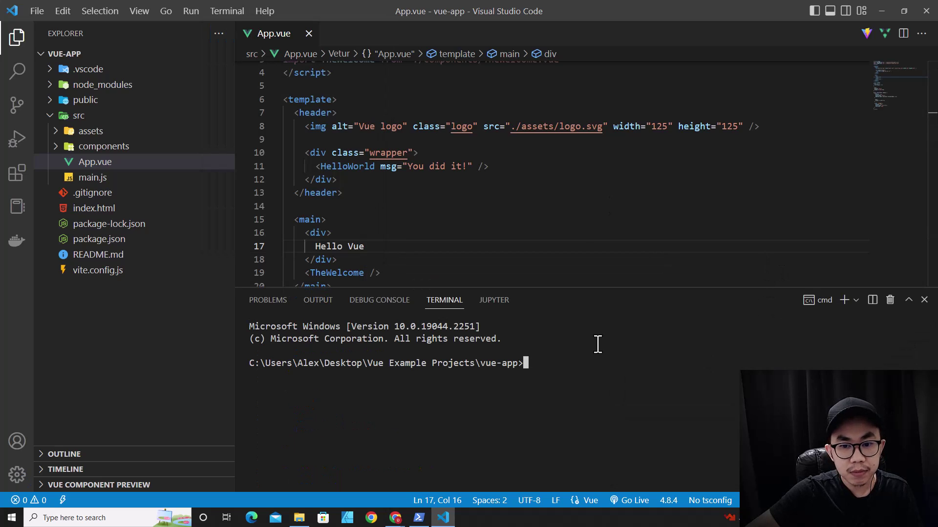
pyautogui.write('npm')
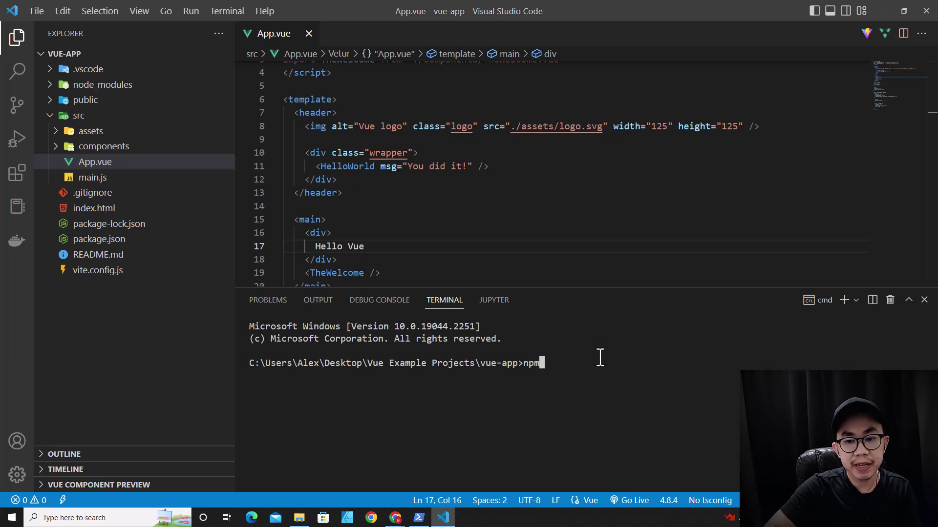
pyautogui.write(' run dev')
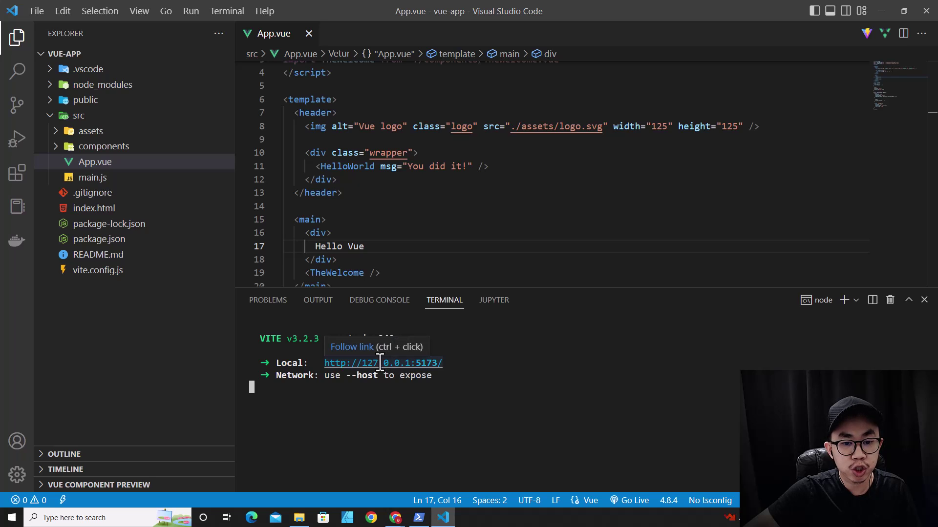
pyautogui.keyDown('ctrl'); pyautogui.click(363, 366); pyautogui.keyUp('ctrl')
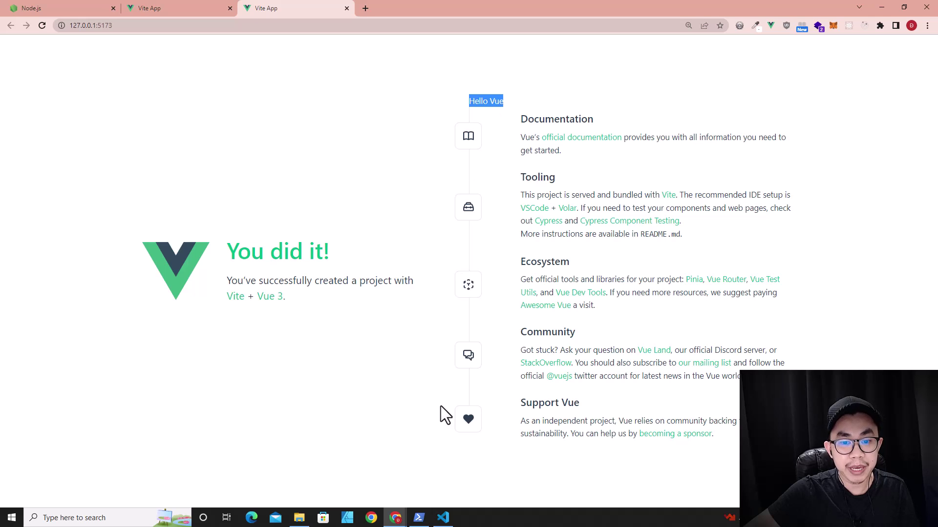
pyautogui.click(442, 517)
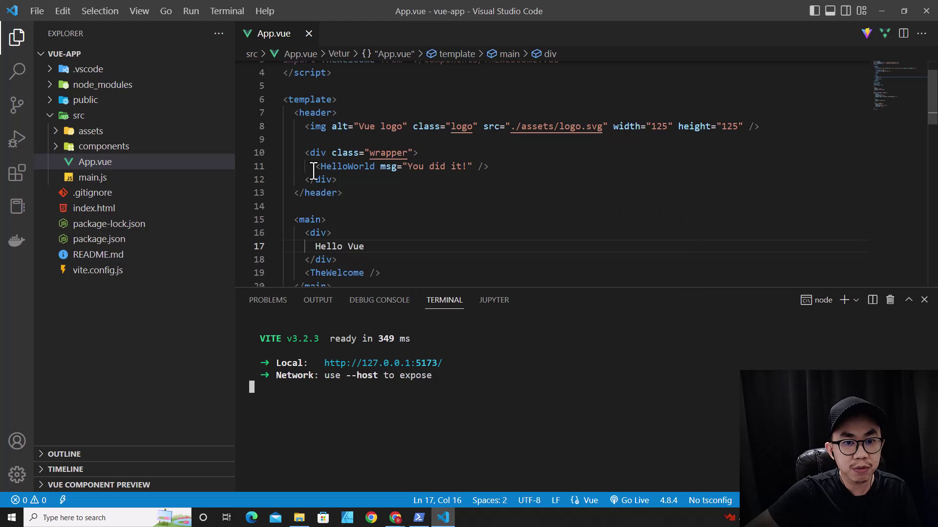
# Step: Delete the header block with the logo and HelloWorld from App.vue, then view Chrome
pyautogui.click(331, 167)
pyautogui.moveTo(360, 178)
pyautogui.mouseDown()
pyautogui.moveTo(326, 166)
pyautogui.moveTo(272, 115)
pyautogui.mouseUp()
pyautogui.press('BackSpace')
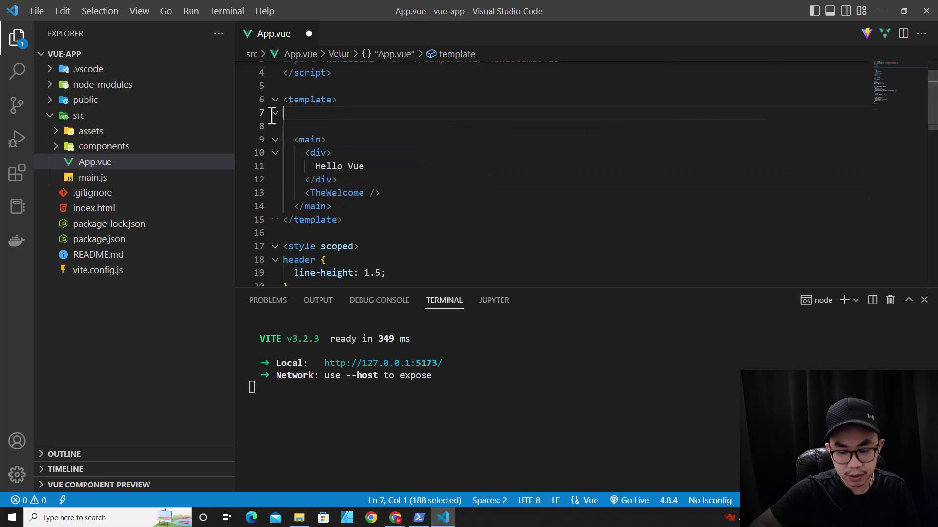
pyautogui.click(396, 517)
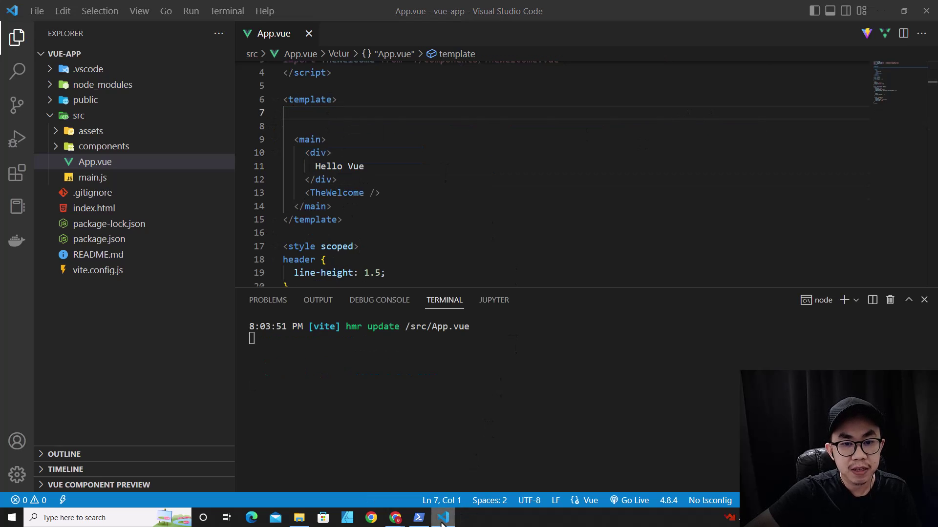